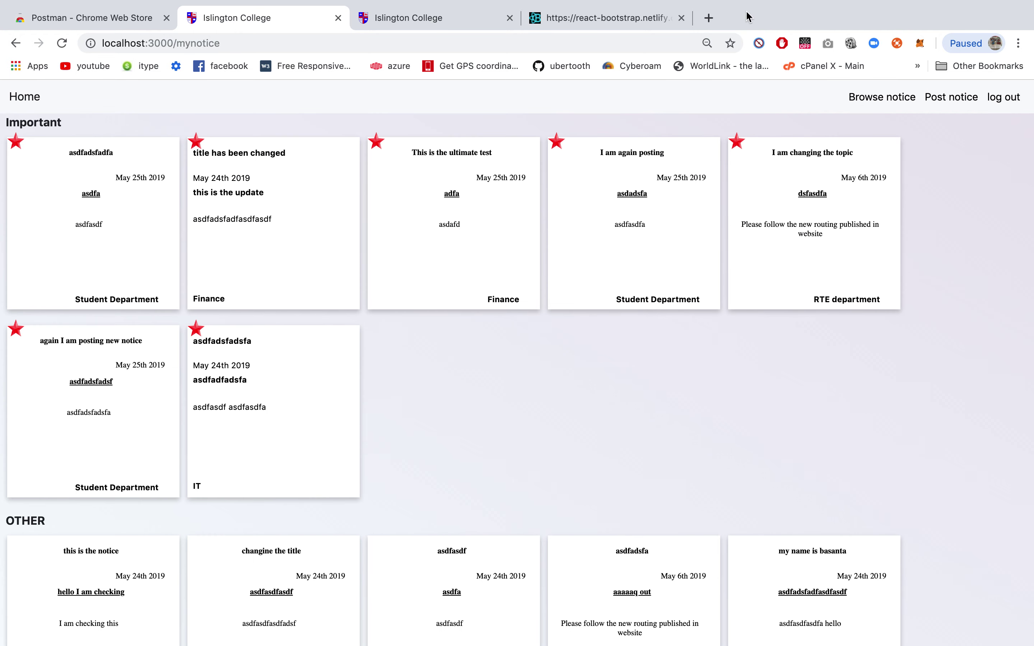
# - Switch to the Gmail inbox in Safari and delete the existing "Updating Notice" alert e-mail
pyautogui.scroll(-6, 380, 468)
pyautogui.scroll(6, 380, 469)
pyautogui.hotkey('ctrl', 'Right')
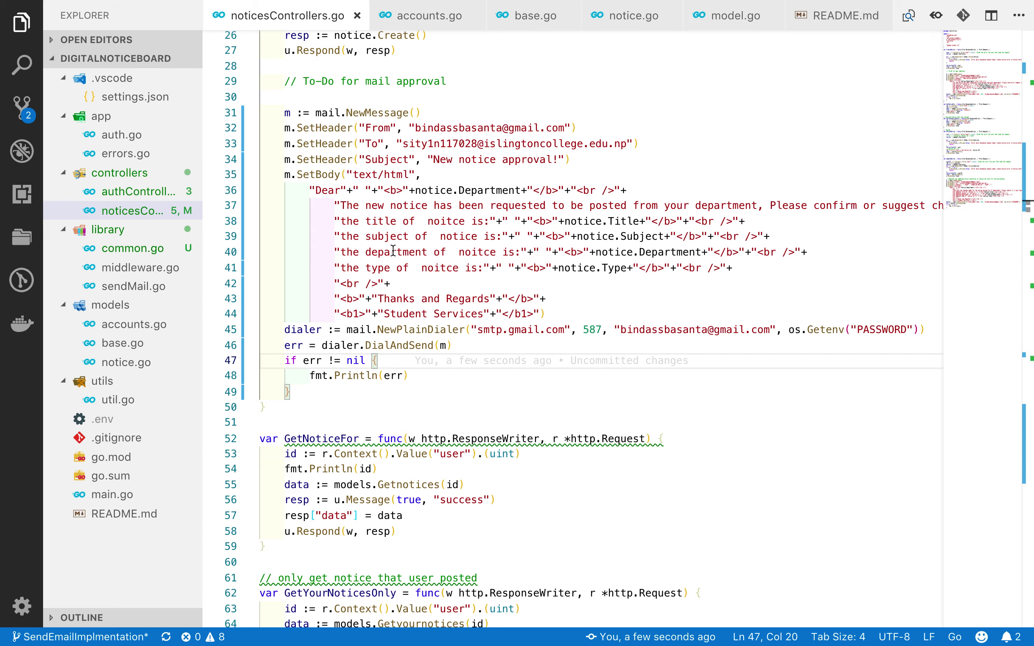
pyautogui.hotkey('ctrl', 'Right')
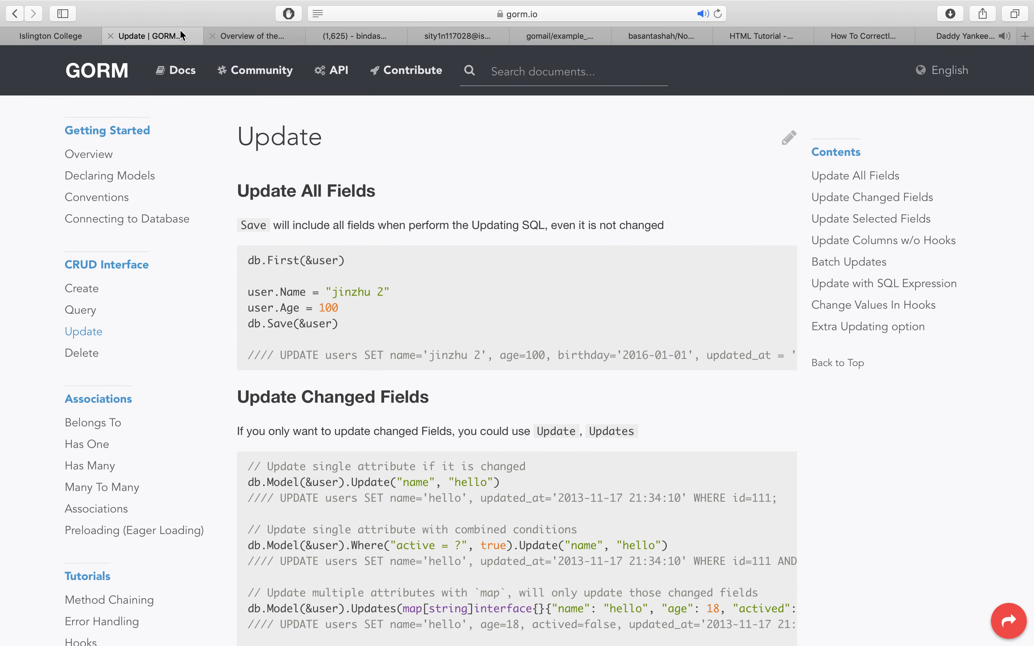
pyautogui.click(475, 35)
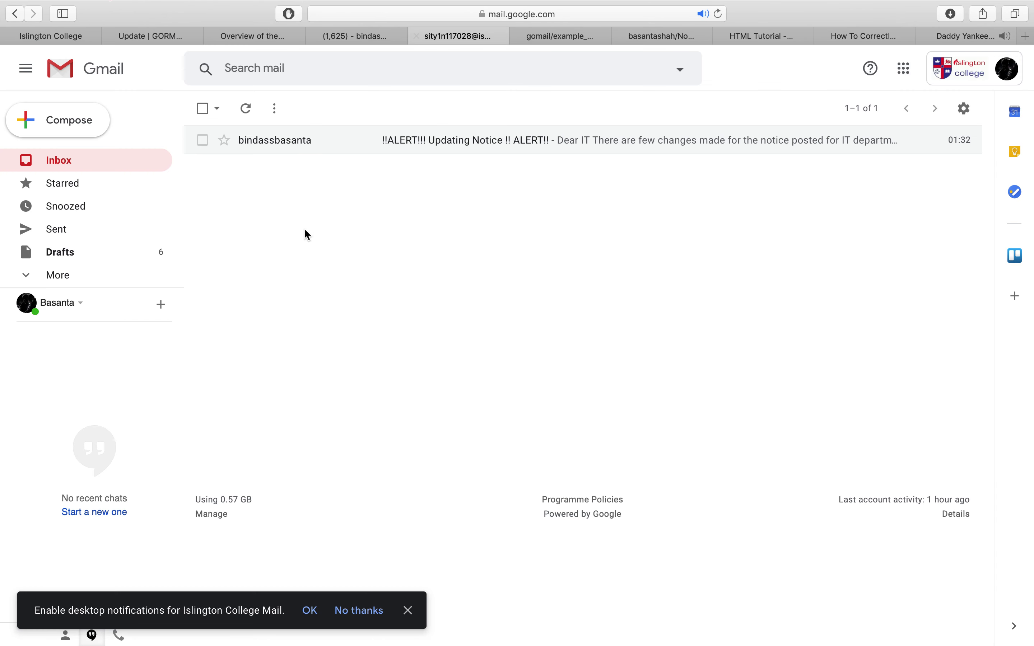
pyautogui.click(203, 109)
pyautogui.click(308, 109)
# - Switch to the notice web app in Chrome and start a notice titled "I am posting new notice" with subject "this is the subject of my notice"
pyautogui.hotkey('ctrl', 'Left')
pyautogui.hotkey('ctrl', 'Left')
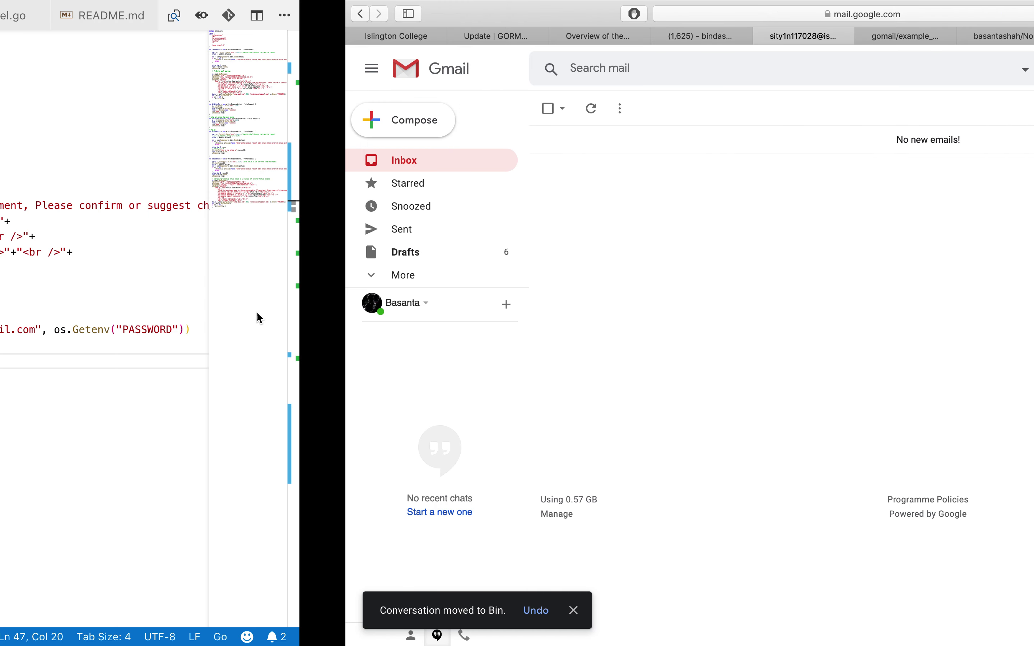
pyautogui.click(281, 208)
pyautogui.write('I am posting new notice')
pyautogui.press('Tab')
pyautogui.write('this is the subject ')
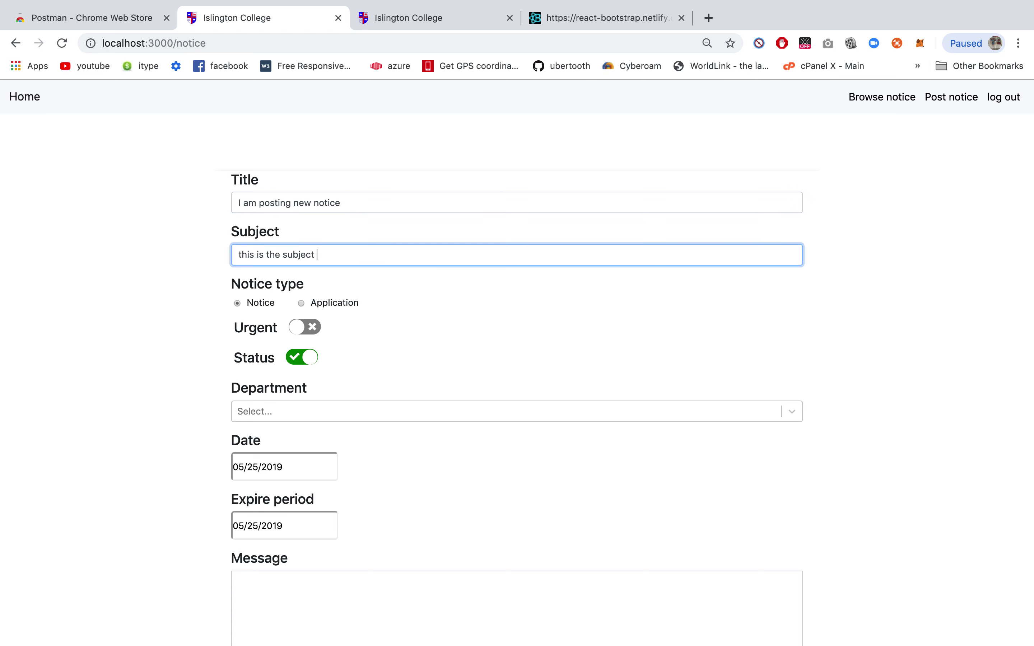
pyautogui.write('of my notice')
# - Mark the new notice as urgent and assign it to the Academic department
pyautogui.press('Tab')
pyautogui.press('Tab')
pyautogui.press('Tab')
pyautogui.press('Tab')
pyautogui.click(311, 328)
pyautogui.click(298, 412)
pyautogui.click(285, 508)
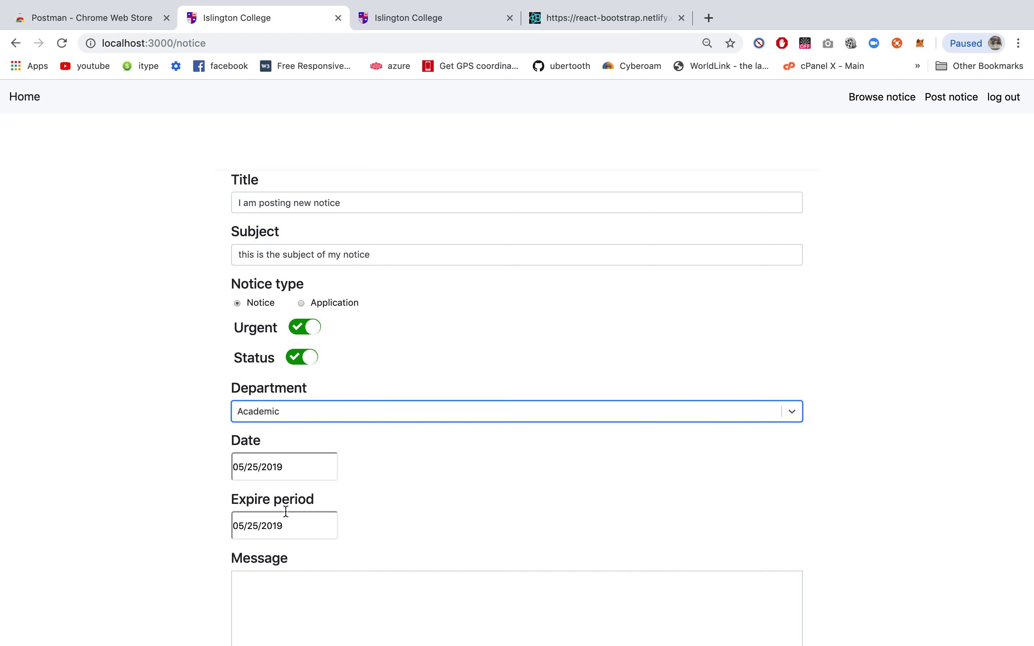
# - Enter "This is the message of notice" as the notice's message
pyautogui.click(289, 603)
pyautogui.write('This is the message ')
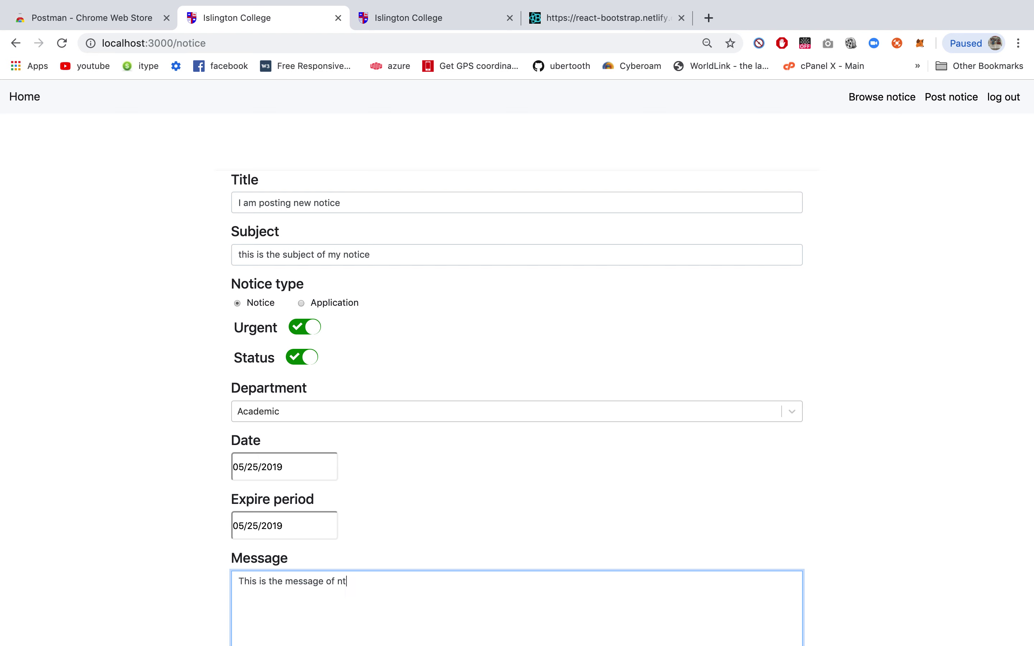
pyautogui.write('of notice')
# - Turn the notice's status off and submit it, closing the confirmation
pyautogui.scroll(-3, 317, 612)
pyautogui.click(303, 249)
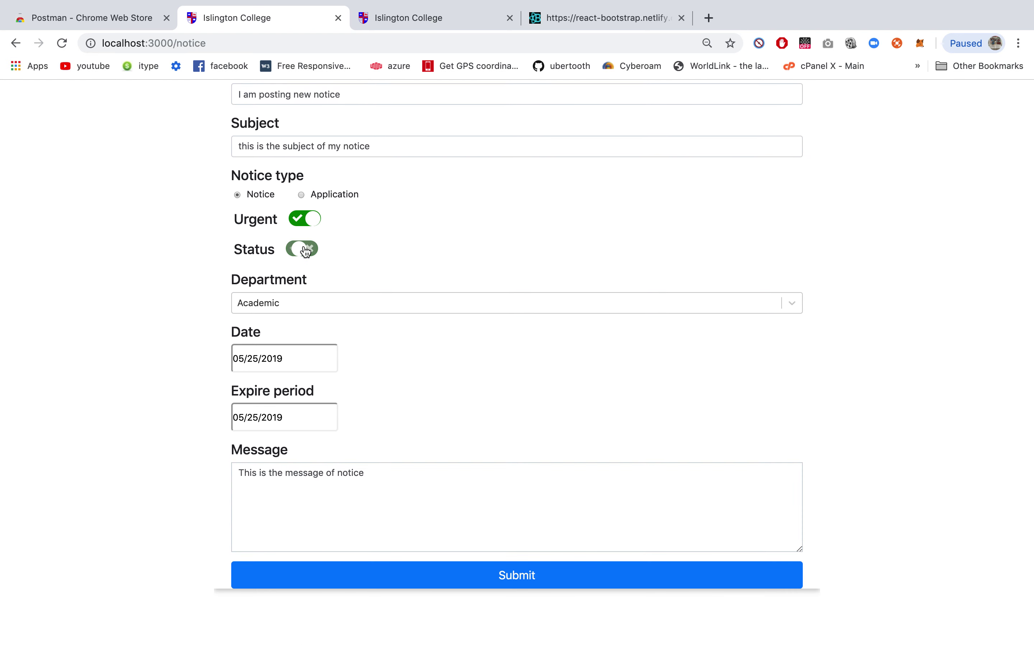
pyautogui.click(397, 585)
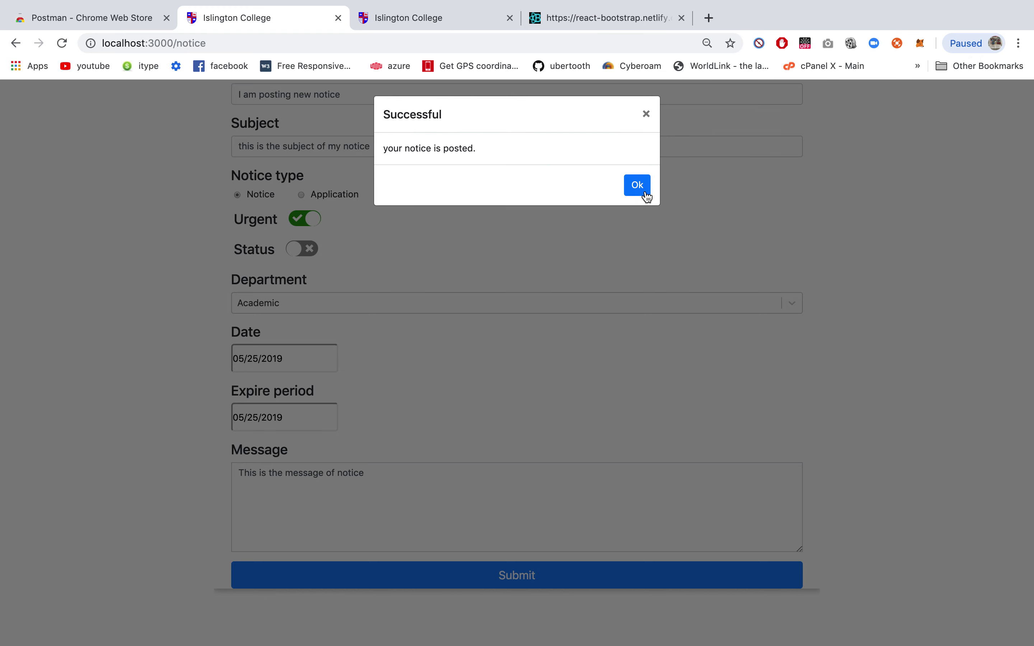
pyautogui.click(643, 190)
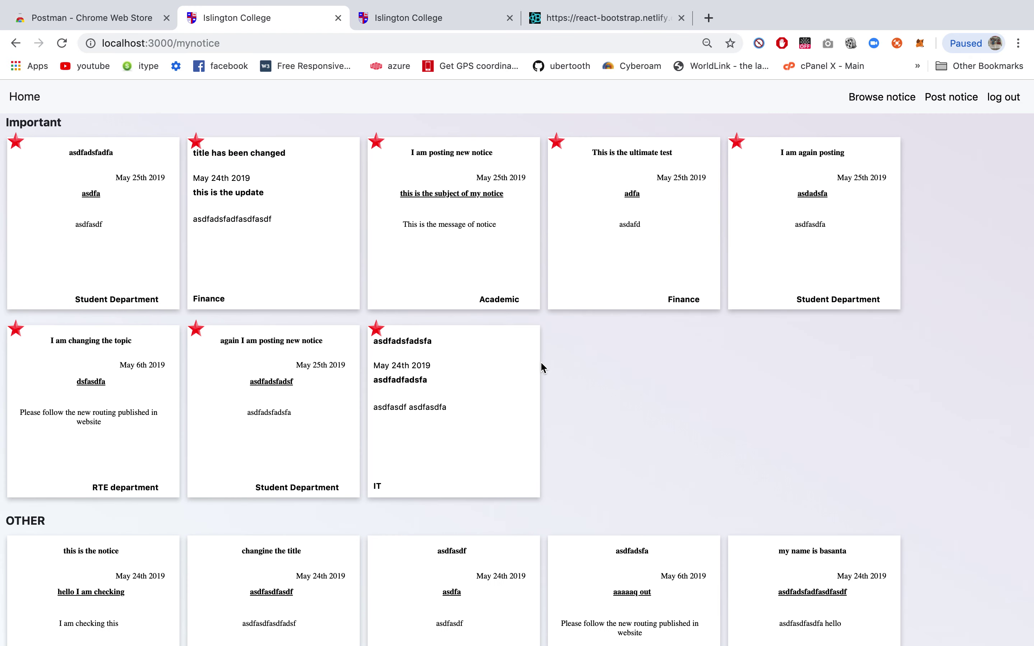
# - Examine the new notice's card among the posted notices, check the public noticeboard for it, and return to the home page
pyautogui.tripleClick(421, 152)
pyautogui.click(617, 112)
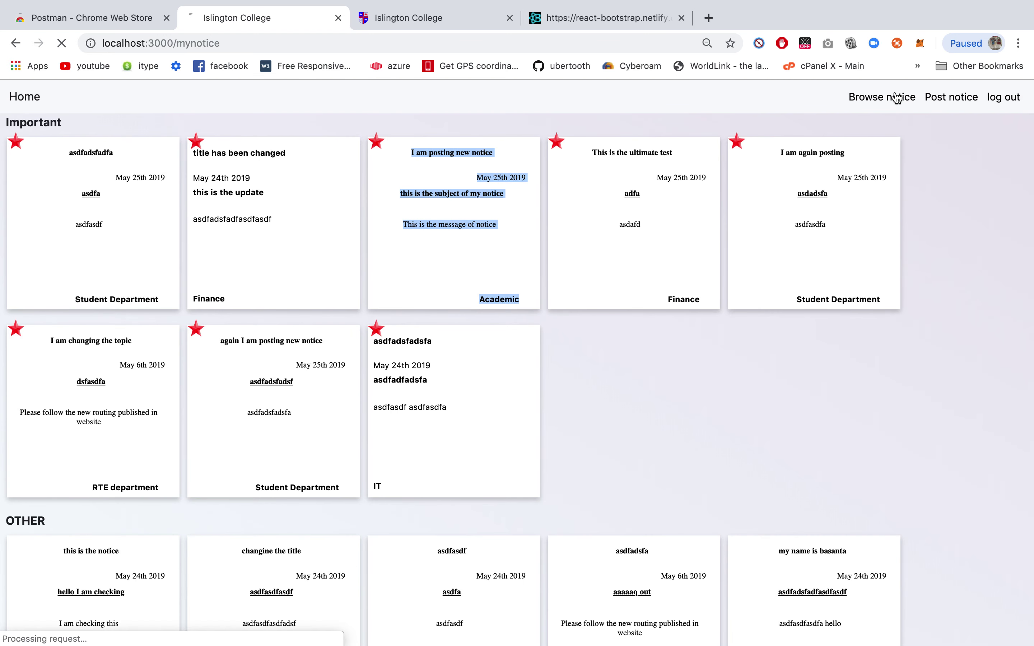
pyautogui.click(896, 97)
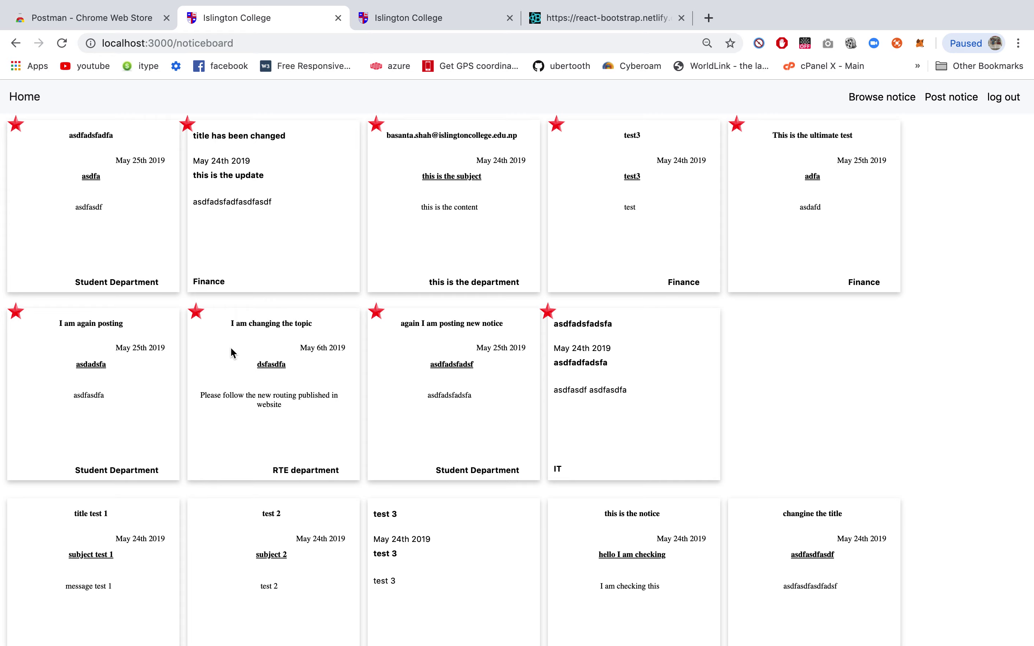
pyautogui.scroll(-7, 231, 348)
pyautogui.scroll(6, 232, 348)
pyautogui.scroll(-4, 231, 349)
pyautogui.scroll(5, 230, 351)
pyautogui.scroll(-4, 230, 351)
pyautogui.scroll(4, 230, 351)
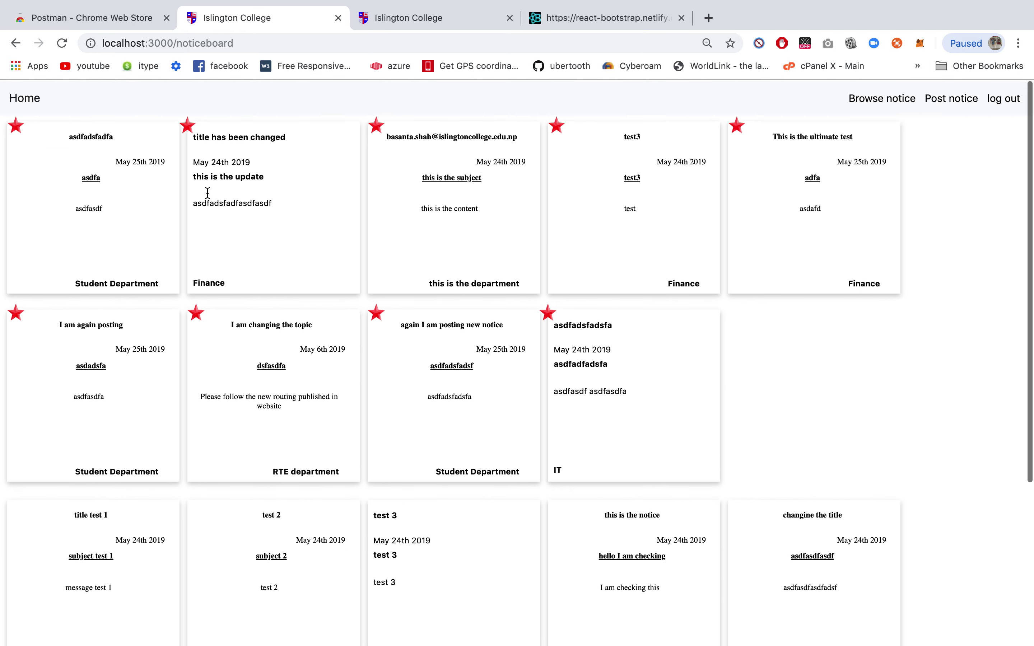
pyautogui.click(20, 103)
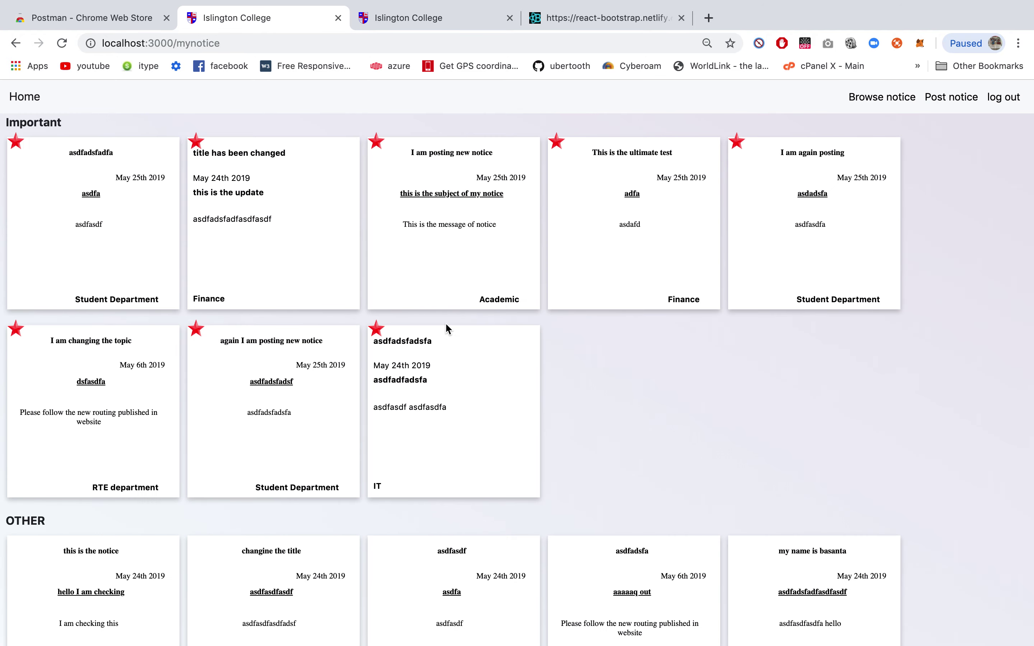
# - Switch to Gmail in Safari and read the "New notice approval!" e-mail, including its request to confirm or suggest changes
pyautogui.hotkey('ctrl', 'Right')
pyautogui.hotkey('ctrl', 'Right')
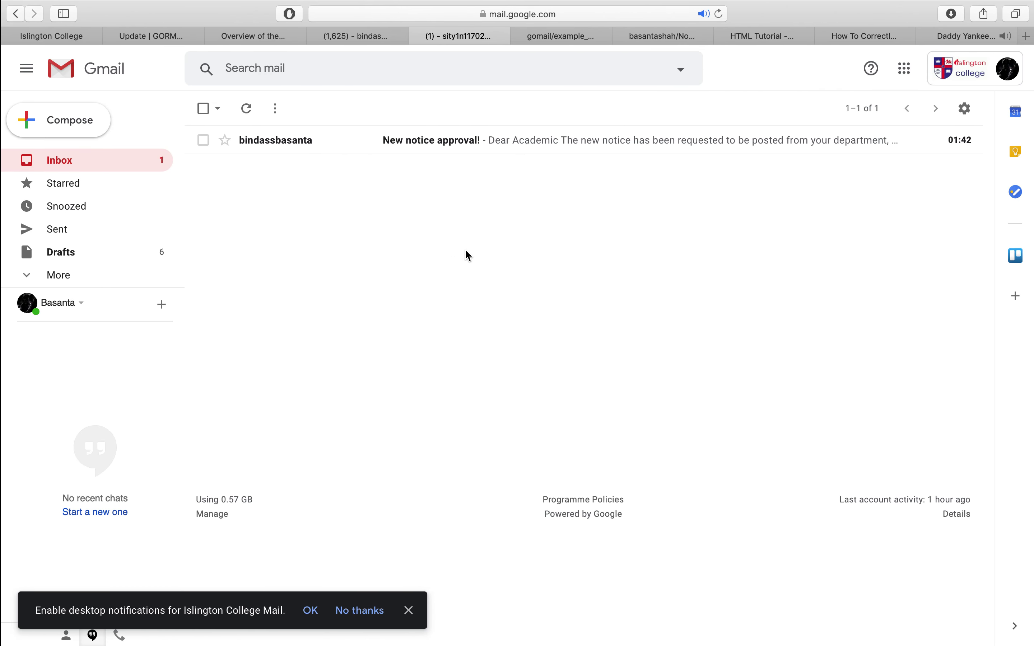
pyautogui.click(382, 141)
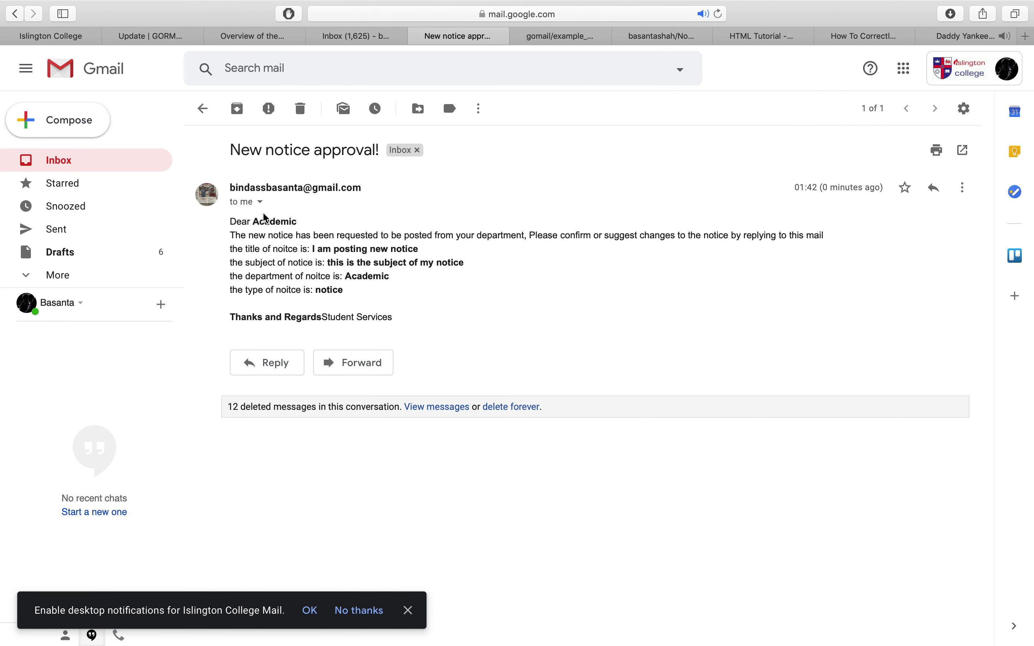
pyautogui.moveTo(232, 223); pyautogui.dragTo(434, 300)
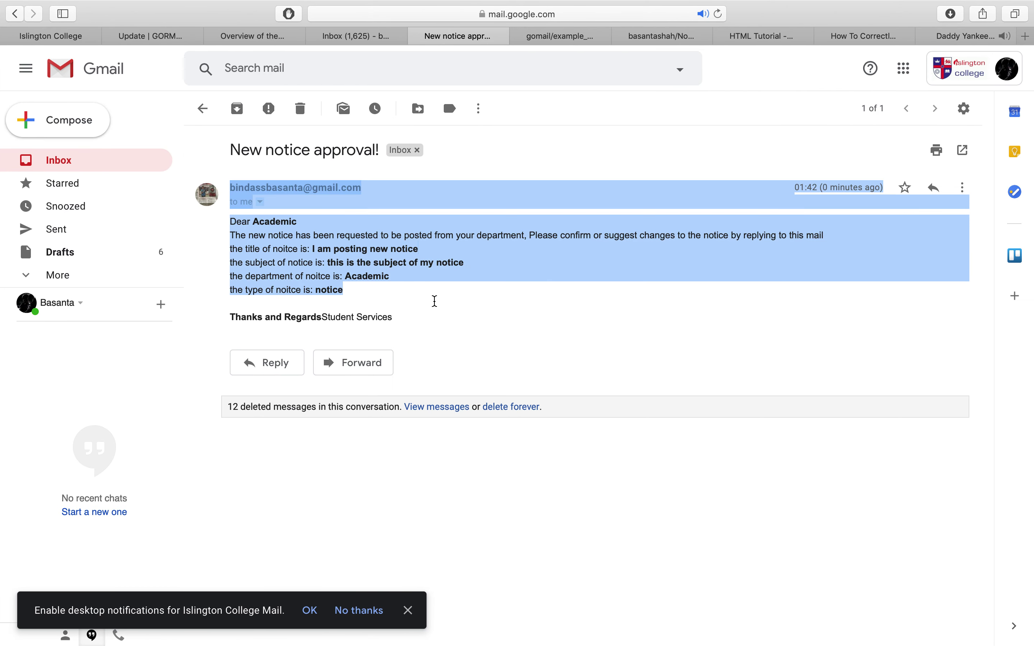
pyautogui.click(434, 307)
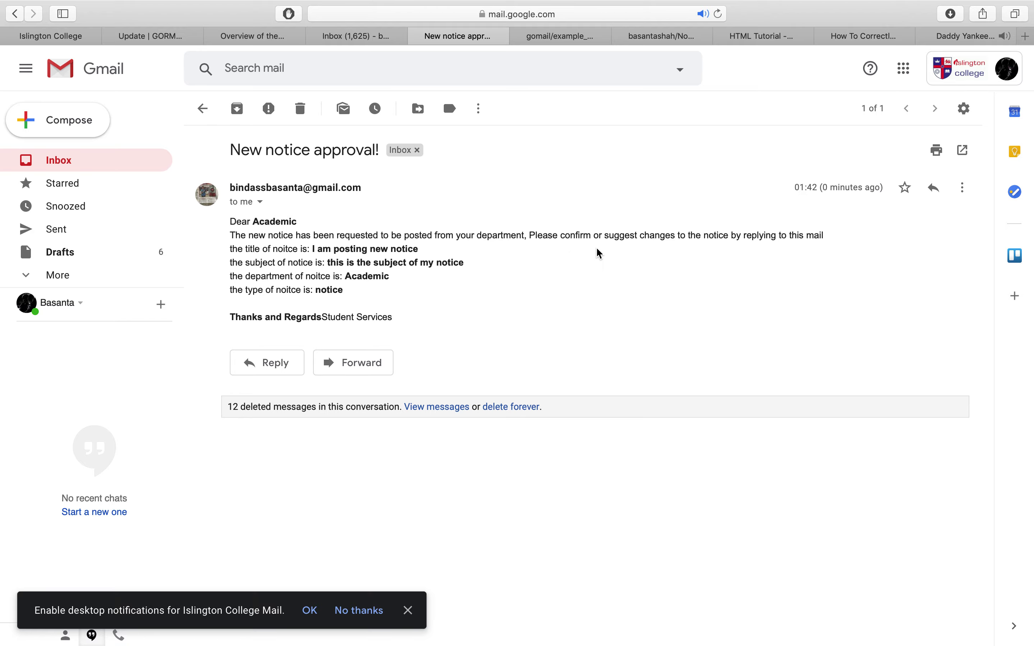
pyautogui.moveTo(536, 234); pyautogui.dragTo(778, 243)
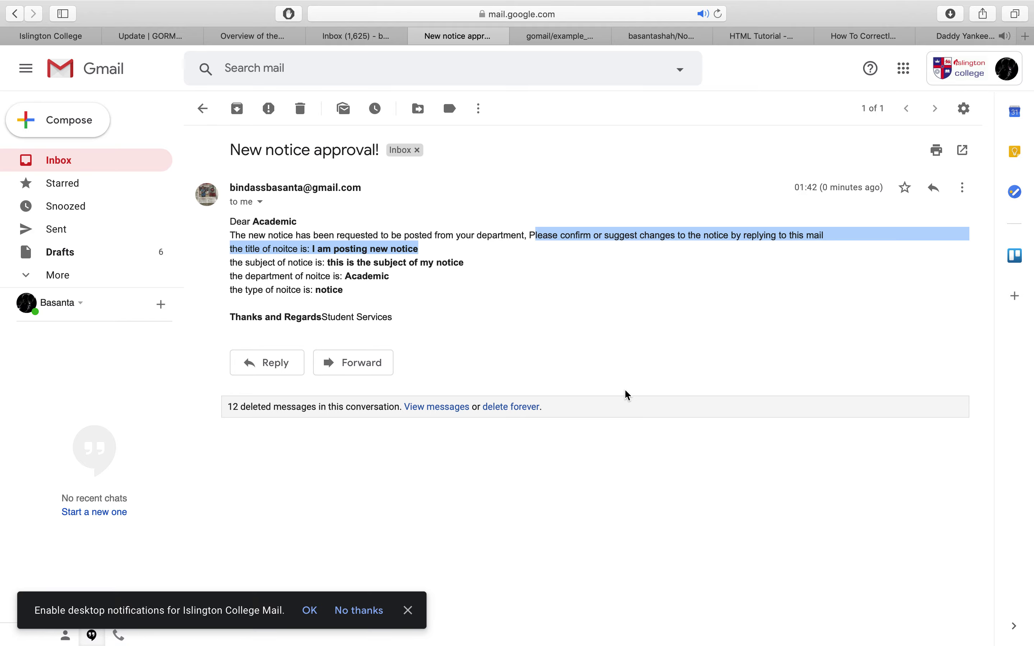
pyautogui.click(625, 390)
# - Switch to the notice app in Chrome and change the "I am posting new notice" subject to "This is regarding the policies changed"
pyautogui.hotkey('ctrl', 'Right')
pyautogui.hotkey('ctrl', 'Right')
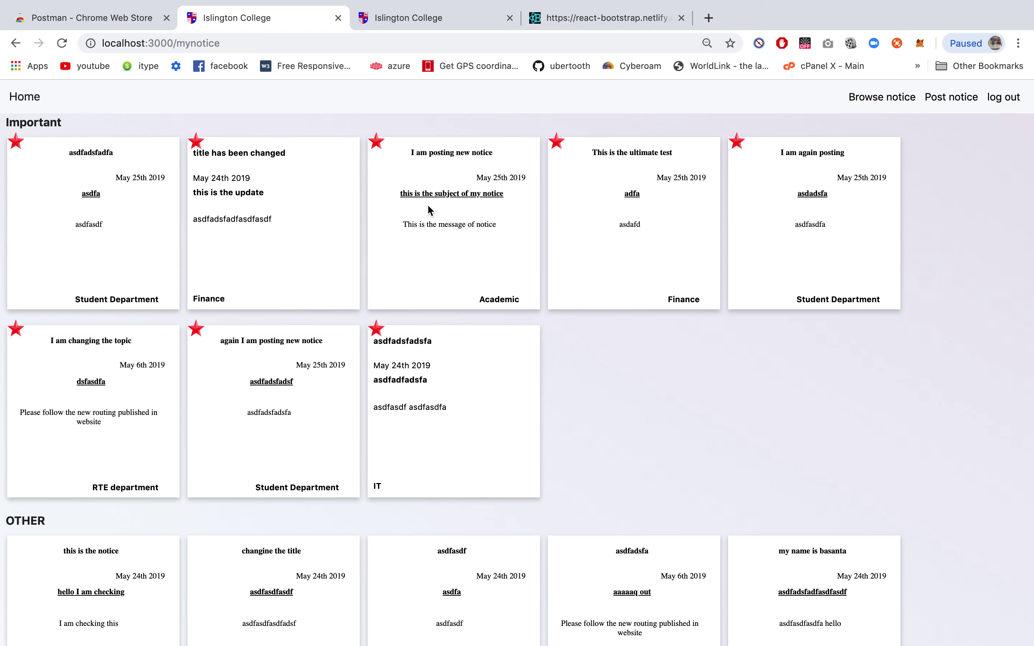
pyautogui.click(25, 102)
pyautogui.click(461, 267)
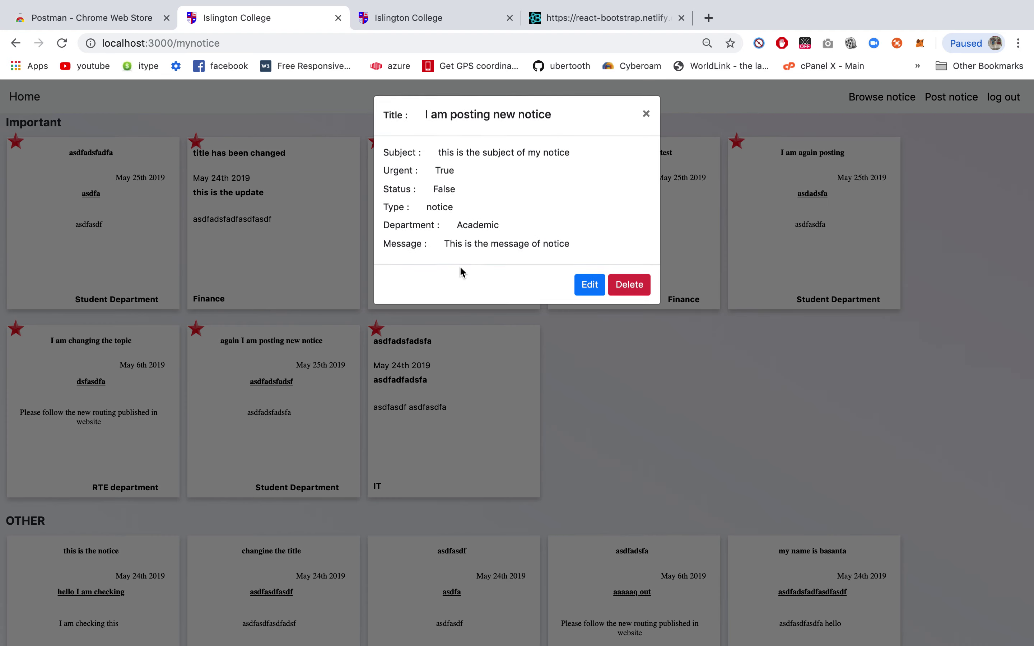
pyautogui.click(583, 291)
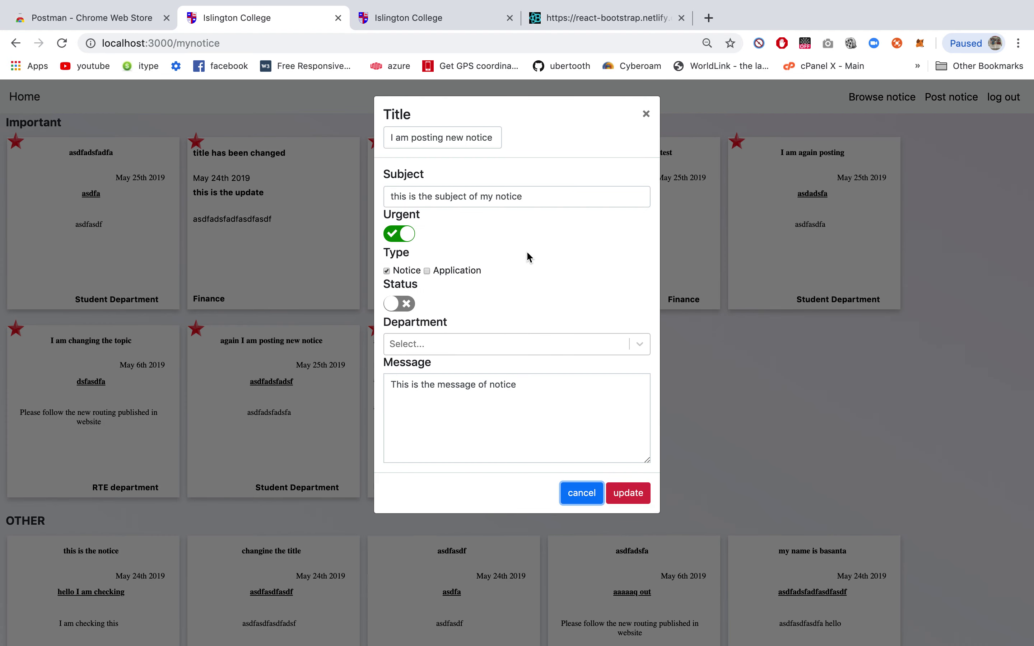
pyautogui.moveTo(539, 201); pyautogui.dragTo(351, 199)
pyautogui.write('This is reaggarding the pol')
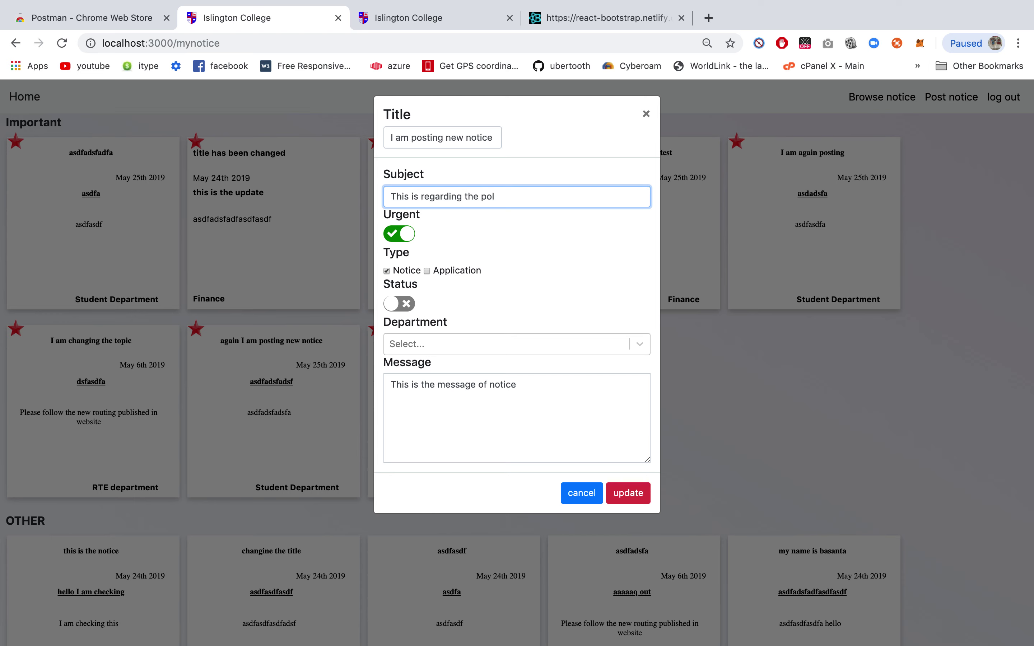
pyautogui.write('cies change')
# - Set the edited notice's department to ACADEMIC and save the update
pyautogui.click(456, 385)
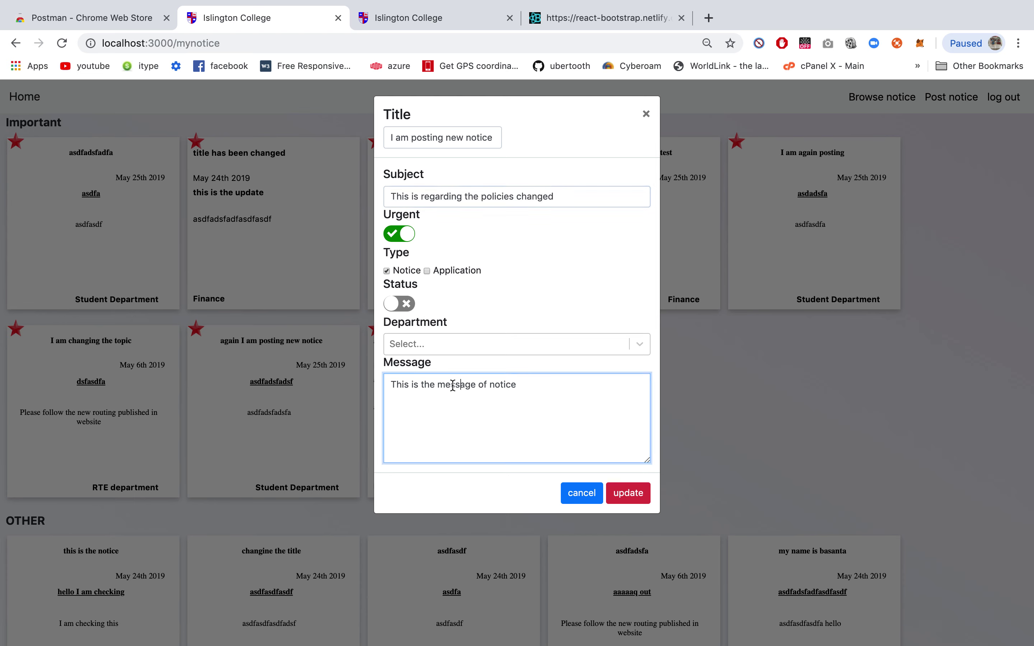
pyautogui.click(423, 345)
pyautogui.click(433, 447)
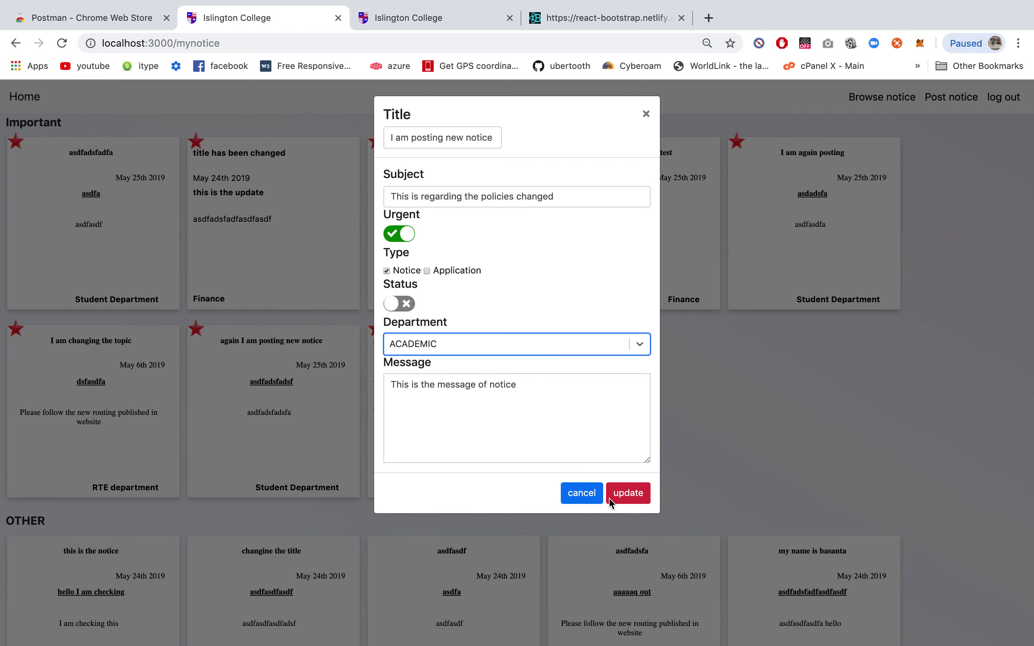
pyautogui.click(630, 494)
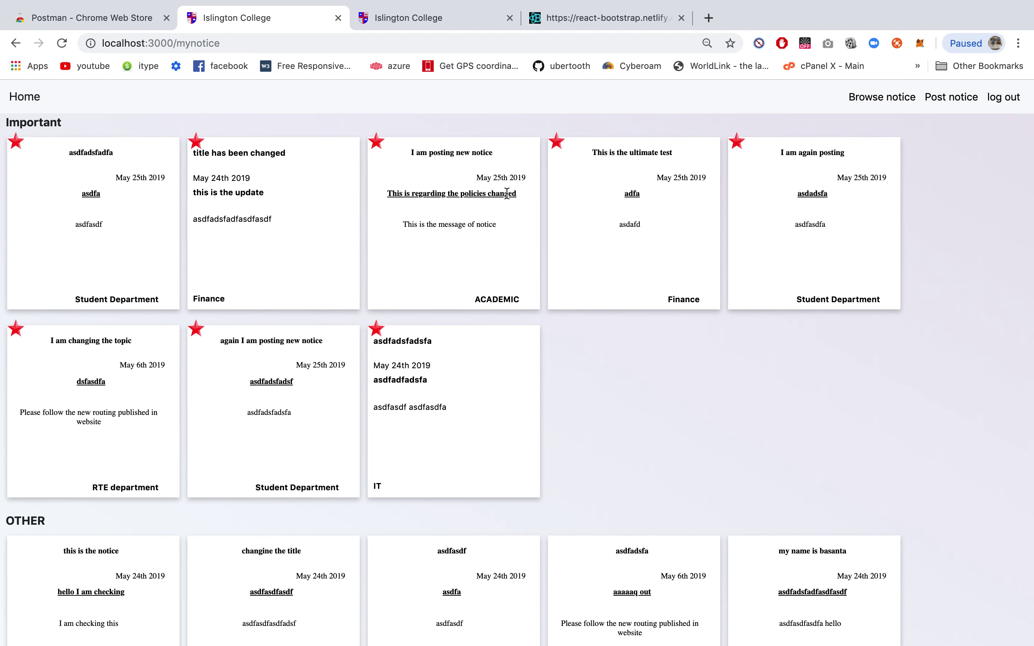
# - Switch to Gmail in Safari and read the new "Updating Notice" alert e-mail with the updated notice details
pyautogui.hotkey('ctrl', 'Right')
pyautogui.hotkey('ctrl', 'Right')
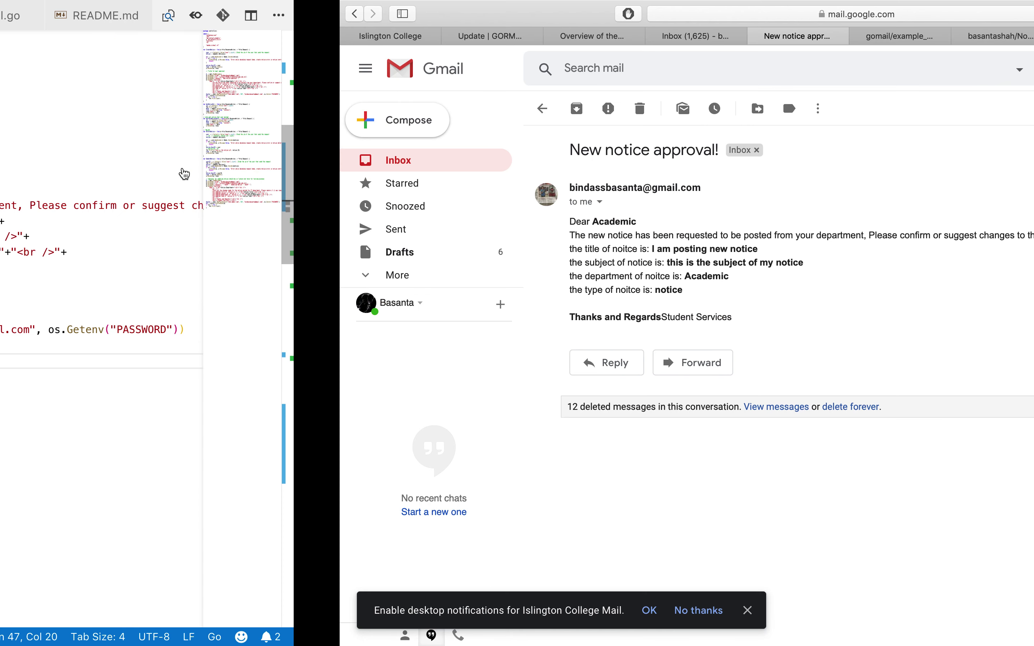
pyautogui.click(64, 161)
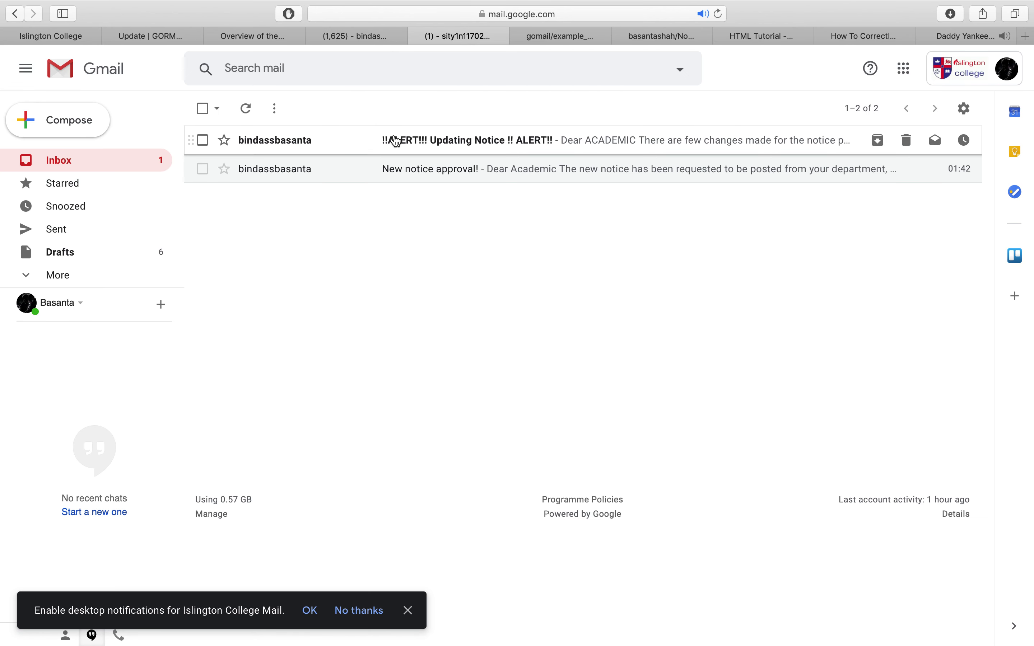
pyautogui.click(524, 146)
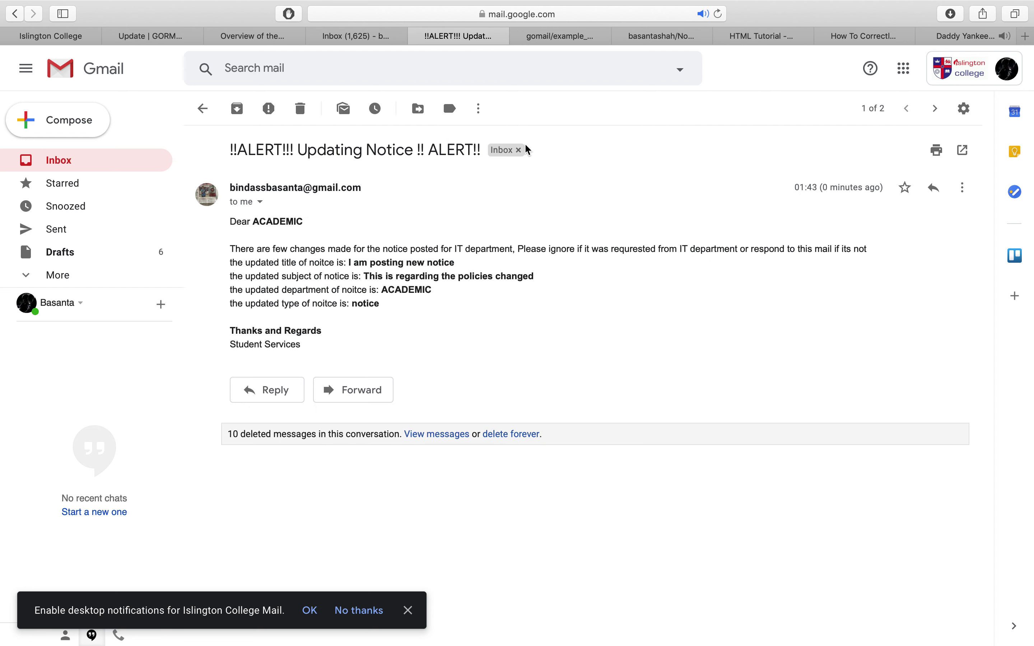
pyautogui.moveTo(226, 155); pyautogui.dragTo(527, 150)
pyautogui.click(440, 291)
pyautogui.moveTo(265, 355); pyautogui.dragTo(457, 262)
# - Switch to the notice app in Chrome, turn on the status of "I am posting new notice" and save the update
pyautogui.hotkey('ctrl', 'Left')
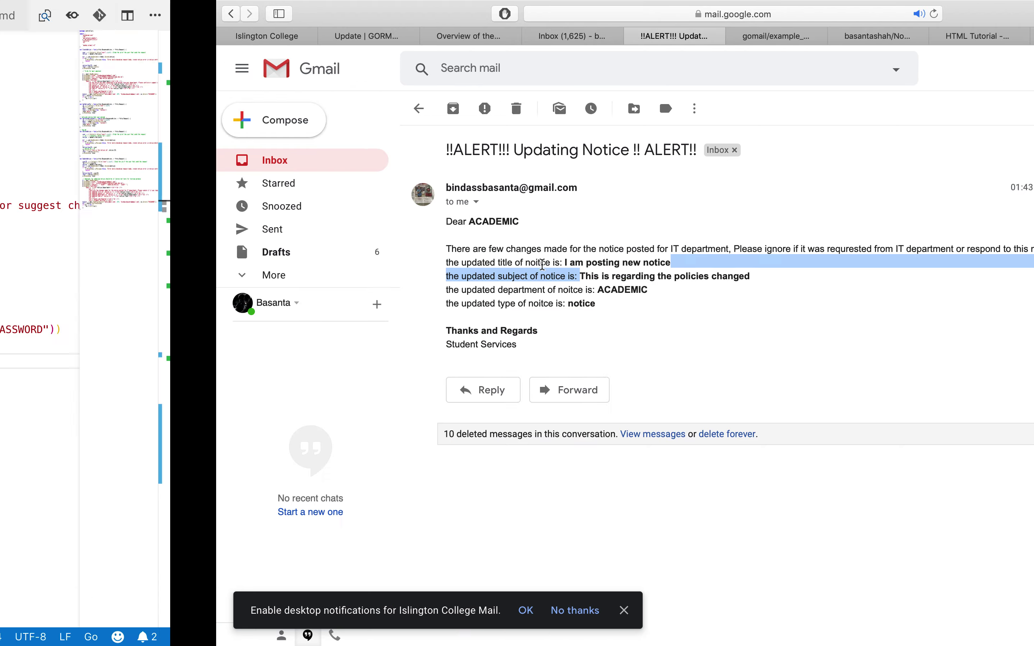
pyautogui.hotkey('ctrl', 'Right')
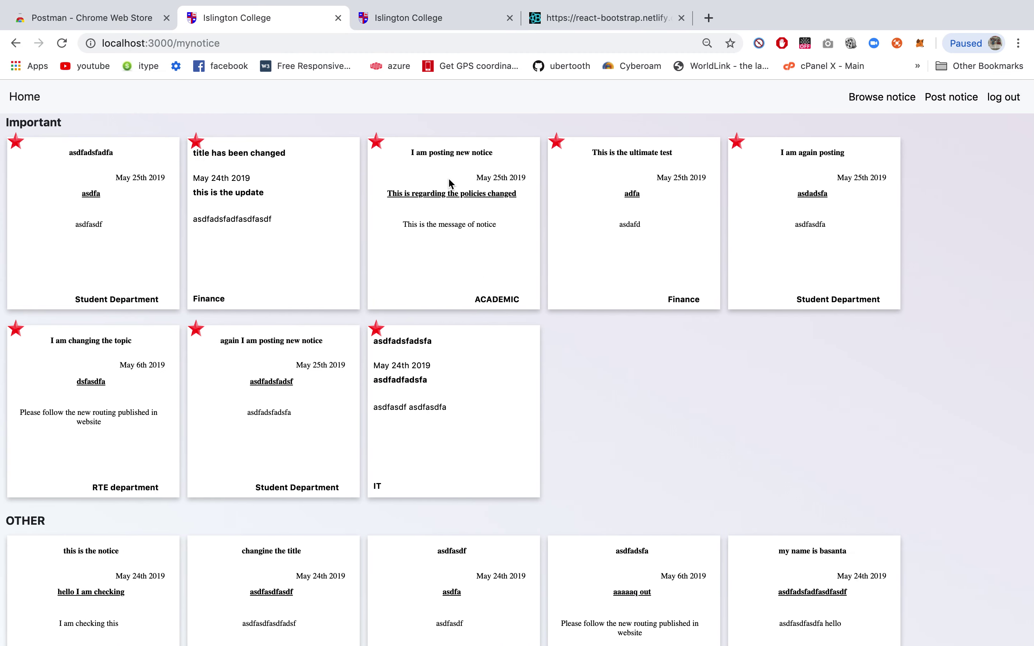
pyautogui.click(444, 261)
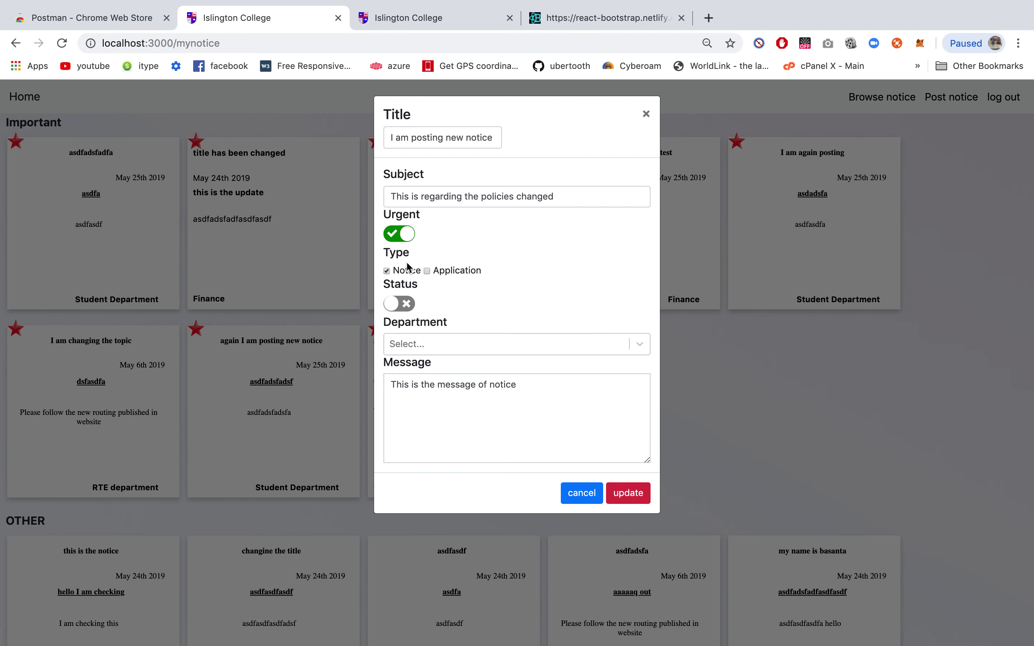
pyautogui.click(399, 305)
pyautogui.click(623, 499)
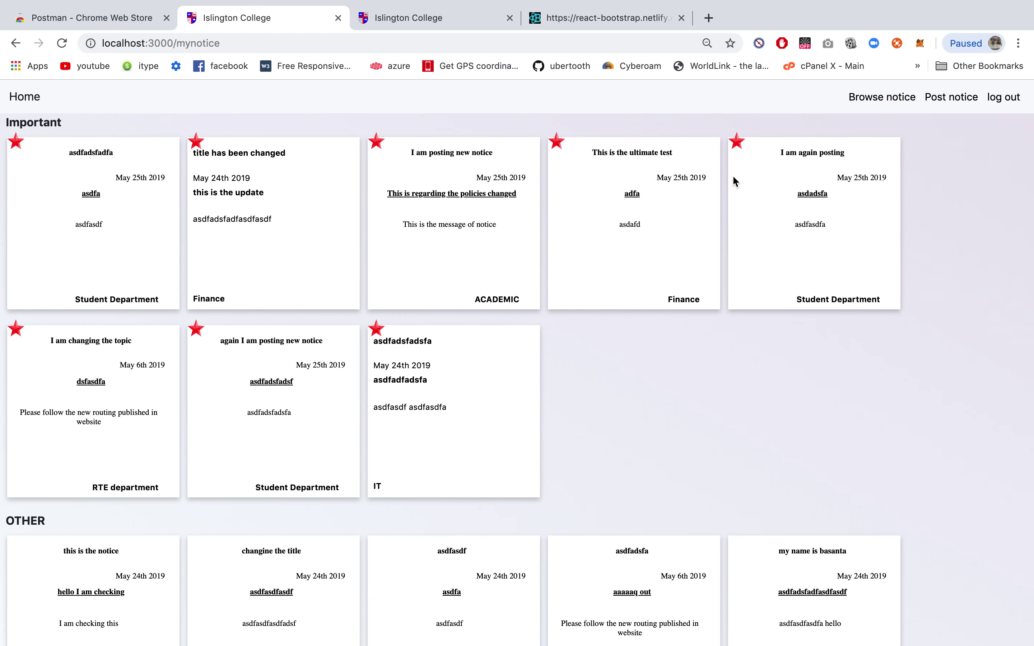
# - Check the public noticeboard for the "I am posting new notice" card and return to the home page
pyautogui.click(894, 97)
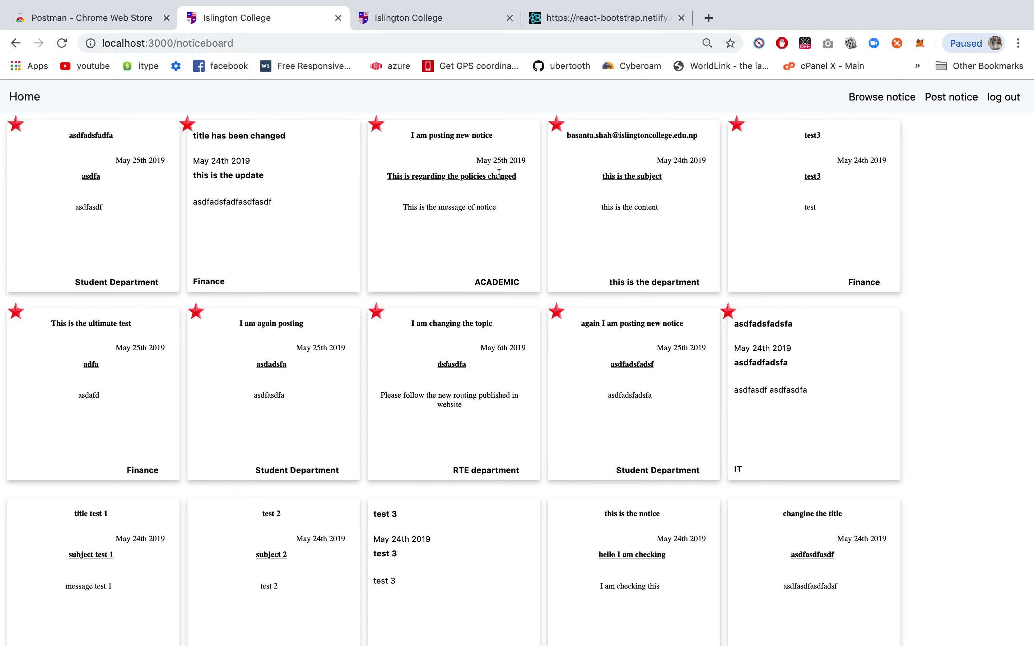
pyautogui.click(22, 100)
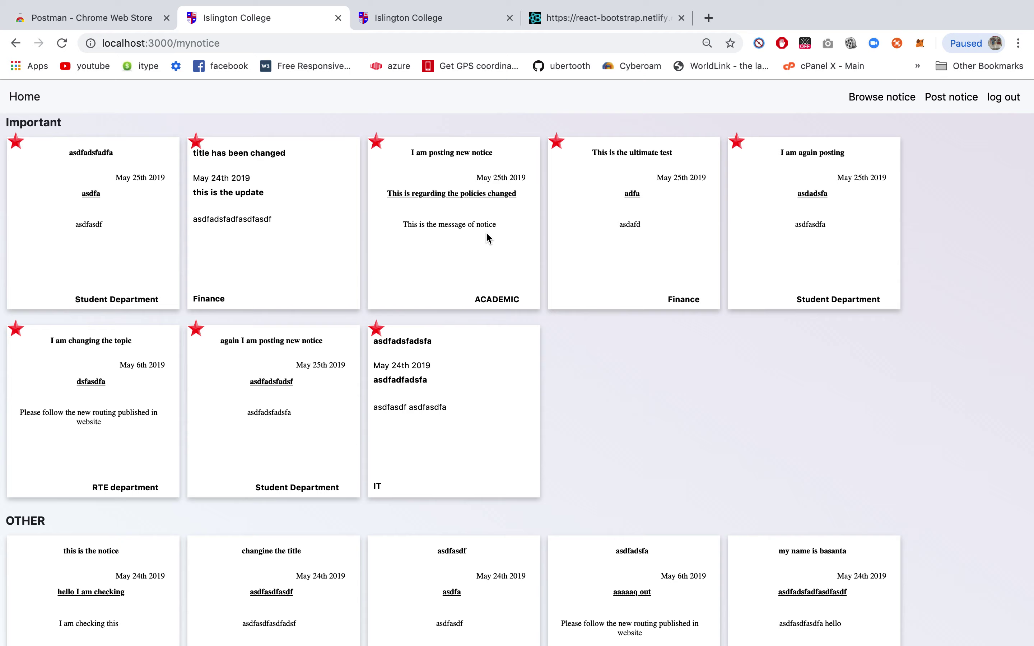
# - Turn off the urgent setting of the "I am posting new notice" notice and save the update
pyautogui.click(488, 238)
pyautogui.click(588, 286)
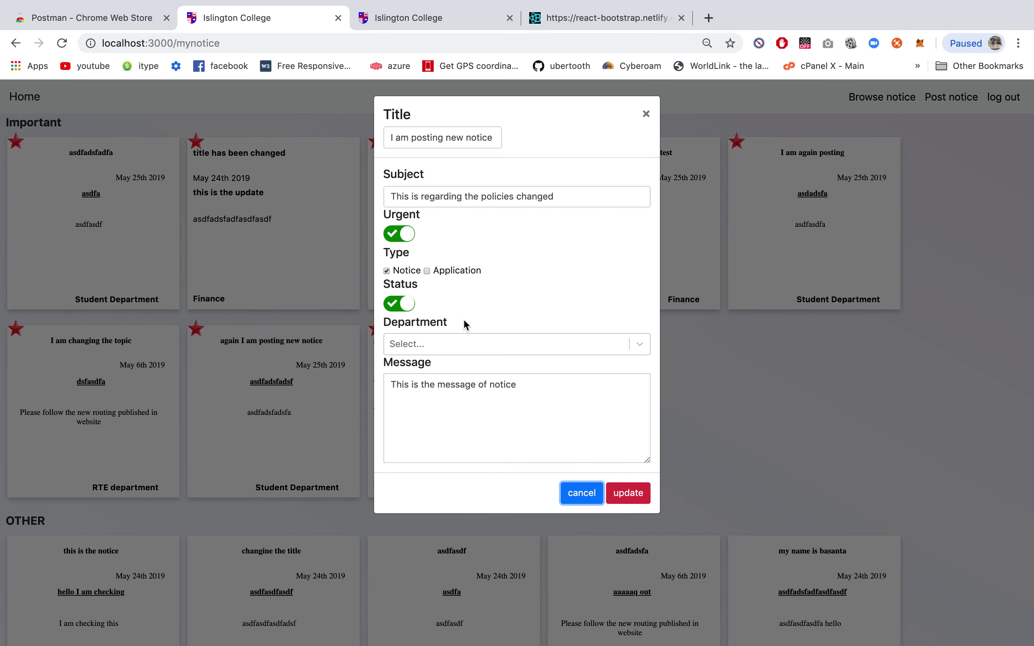
pyautogui.click(397, 246)
pyautogui.click(395, 233)
pyautogui.click(628, 501)
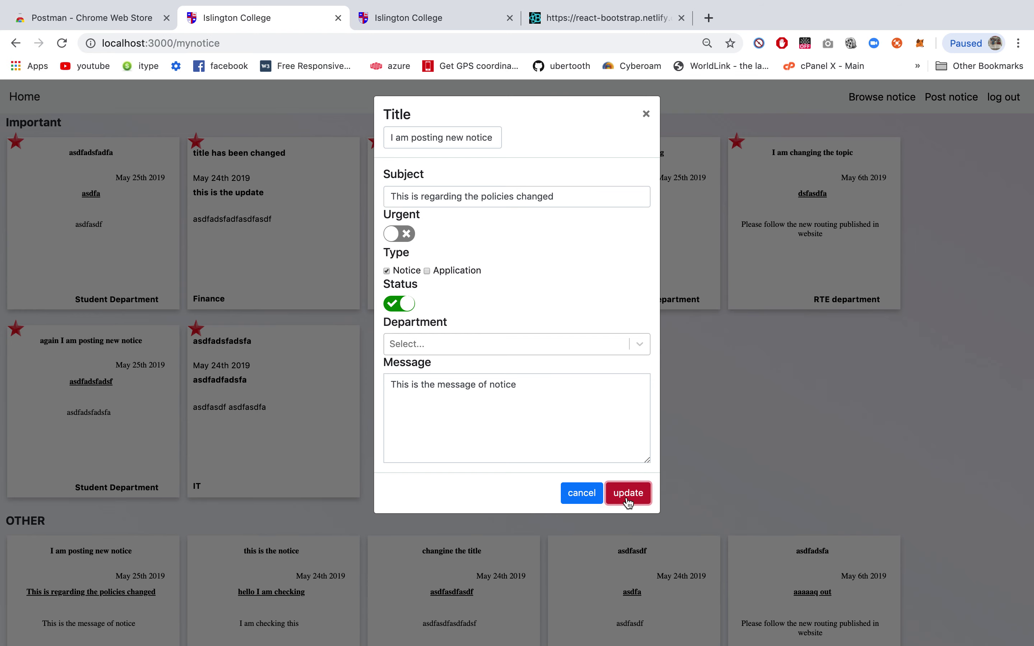
pyautogui.click(628, 501)
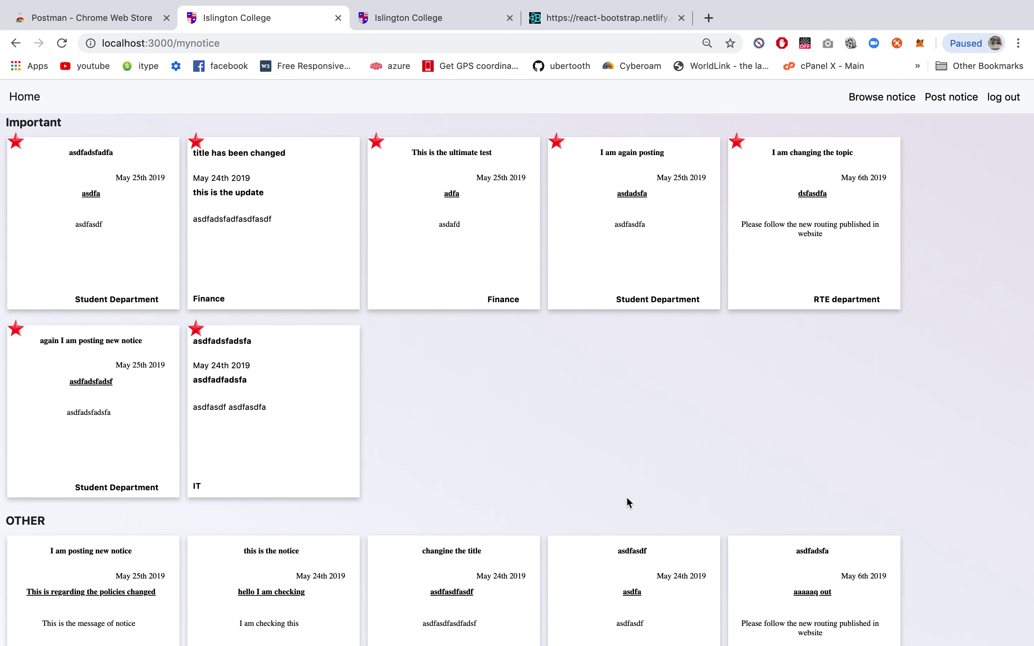
# - Find the "I am posting new notice" card under OTHER, review its details and close them
pyautogui.scroll(-5, 495, 453)
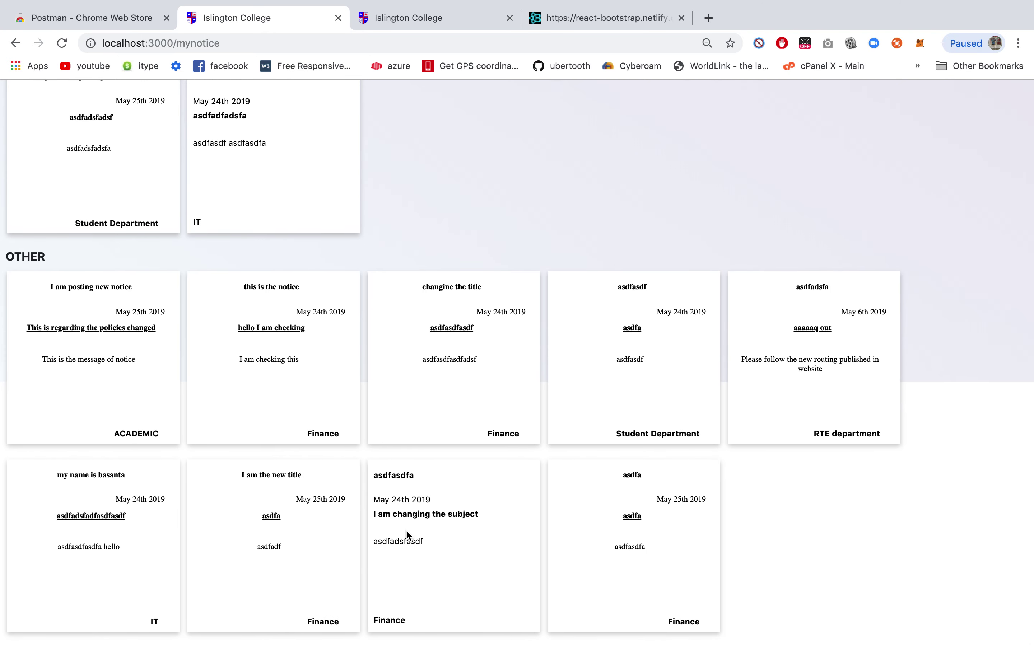
pyautogui.moveTo(25, 305); pyautogui.dragTo(141, 391)
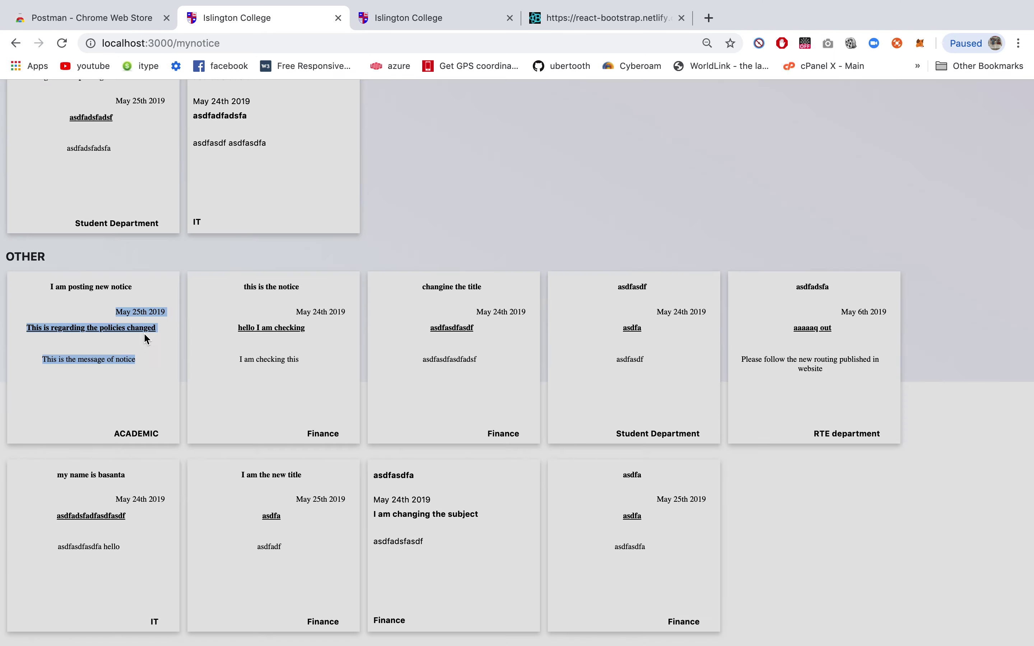
pyautogui.click(583, 491)
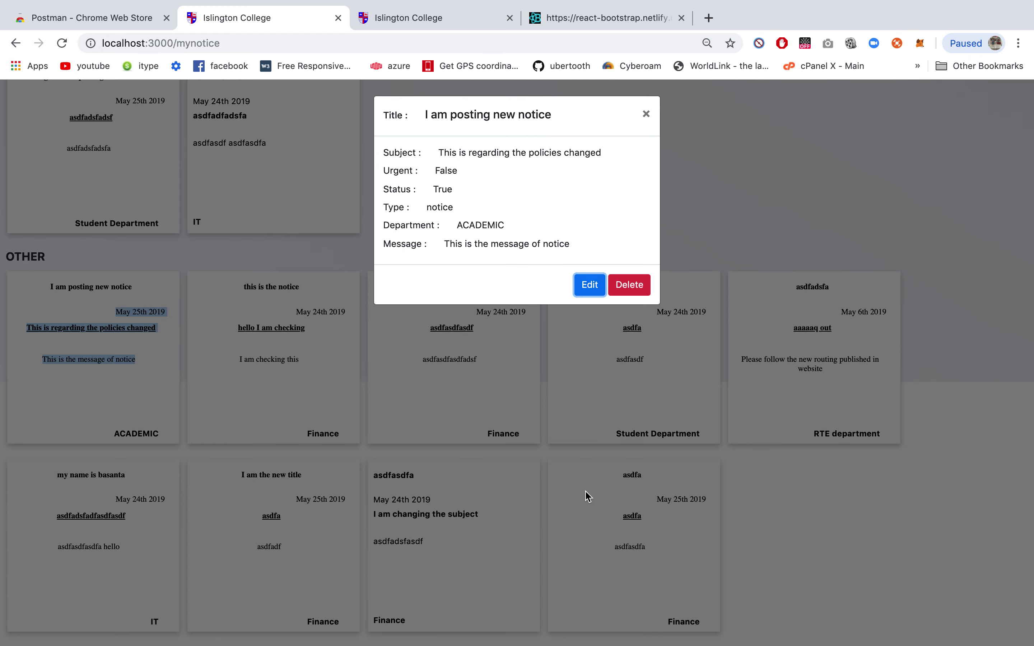
pyautogui.click(646, 114)
pyautogui.scroll(5, 284, 165)
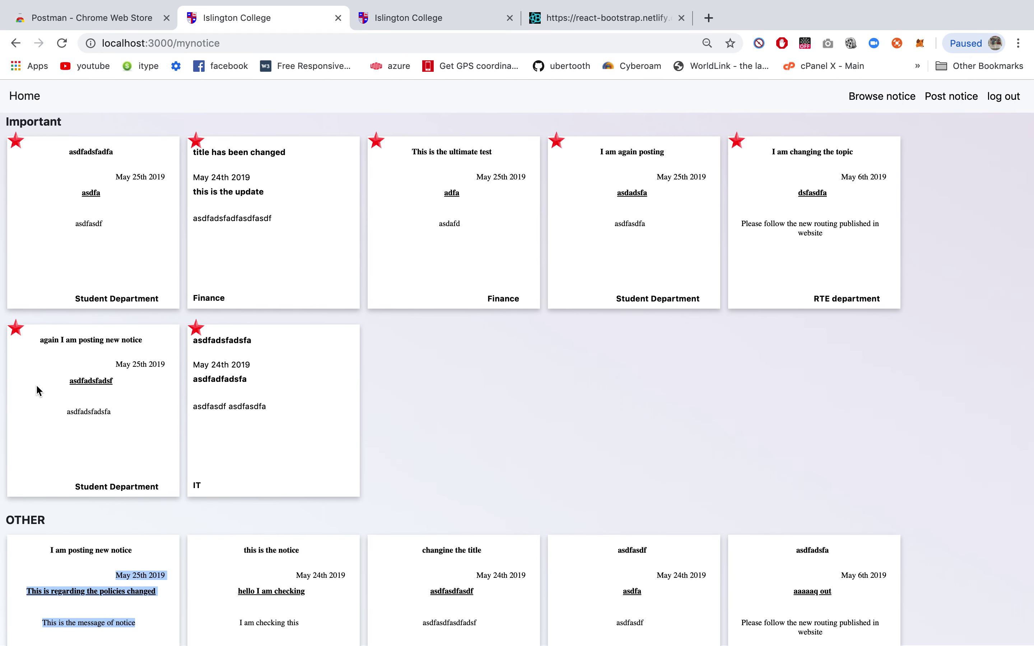
# - Check the urgent setting in the edit form of "I am posting new notice" and cancel the edit
pyautogui.scroll(-3, 60, 453)
pyautogui.click(25, 438)
pyautogui.click(74, 505)
pyautogui.click(73, 504)
pyautogui.click(116, 509)
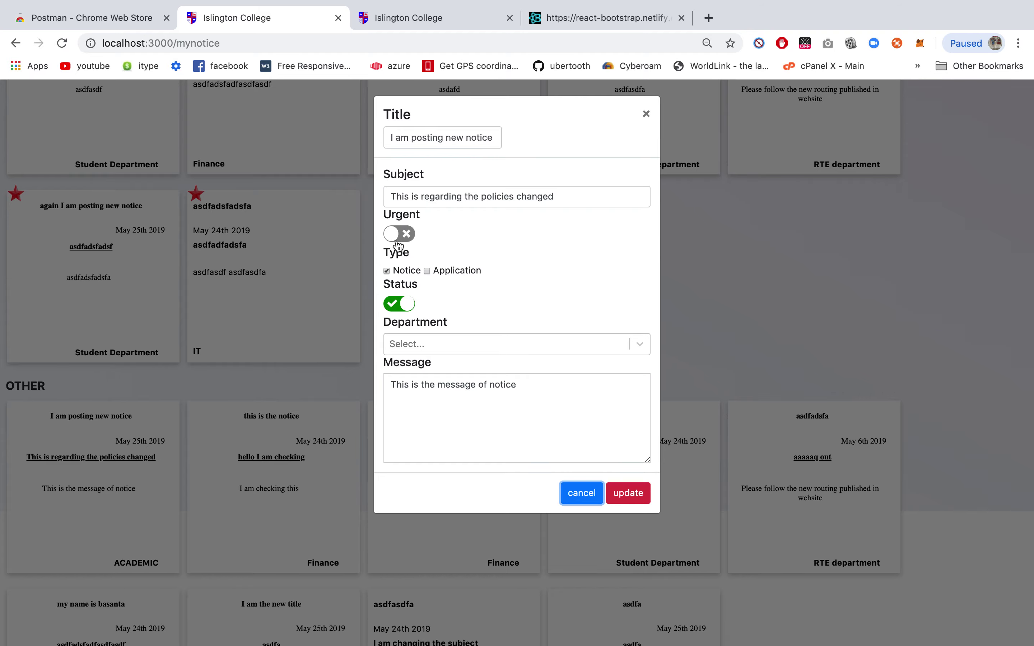
pyautogui.click(582, 492)
# - Switch to Gmail in Safari and read the latest message in the "Updating Notice" alert conversation
pyautogui.hotkey('ctrl', 'Right')
pyautogui.hotkey('ctrl', 'Right')
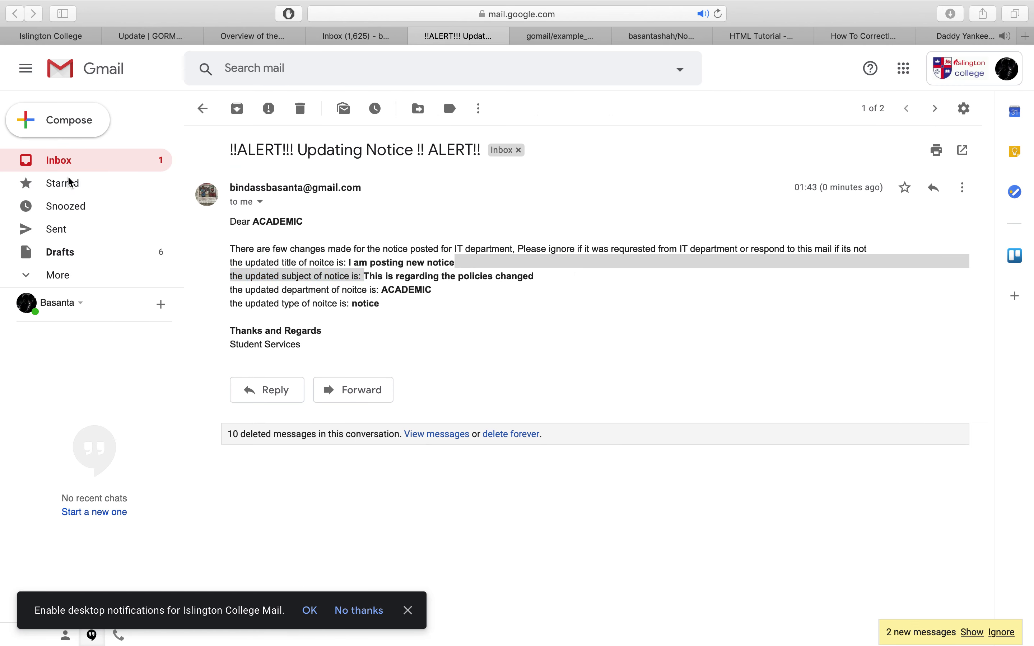
pyautogui.click(41, 169)
pyautogui.click(461, 139)
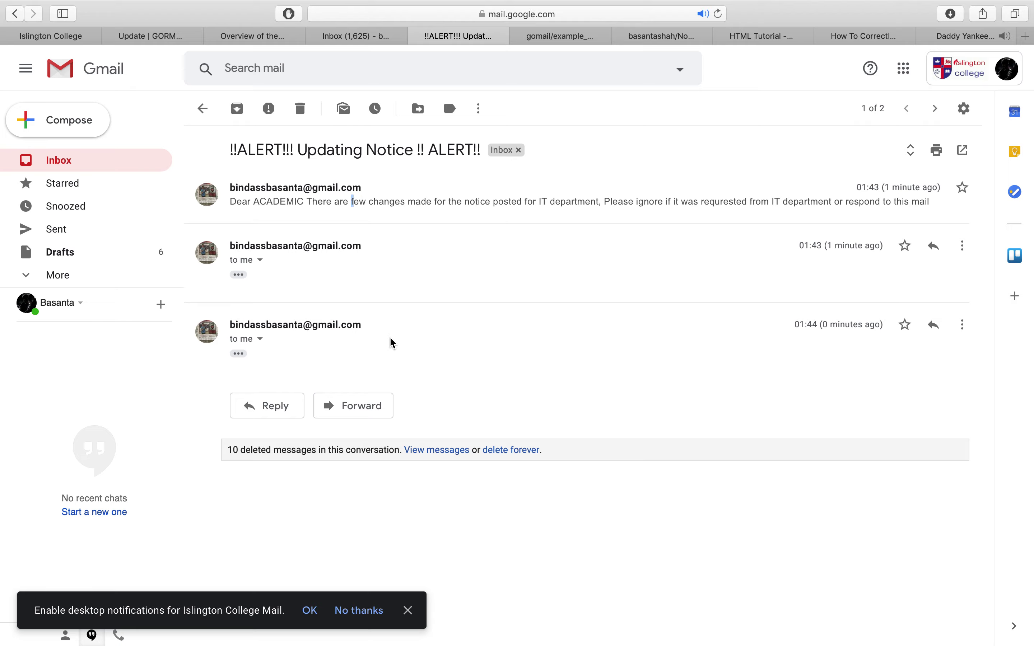
pyautogui.click(242, 355)
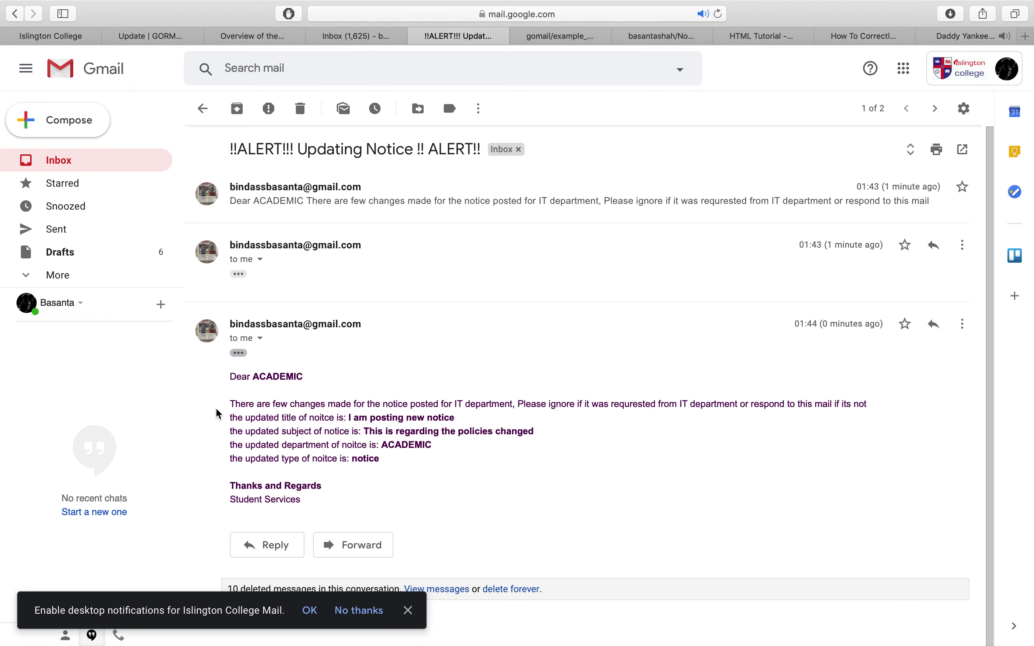
pyautogui.moveTo(325, 507); pyautogui.dragTo(442, 416)
# - Switch to the notice app in Chrome, close the open notice details and delete the "This is the ultimate test" notice
pyautogui.hotkey('ctrl', 'Left')
pyautogui.hotkey('ctrl', 'Left')
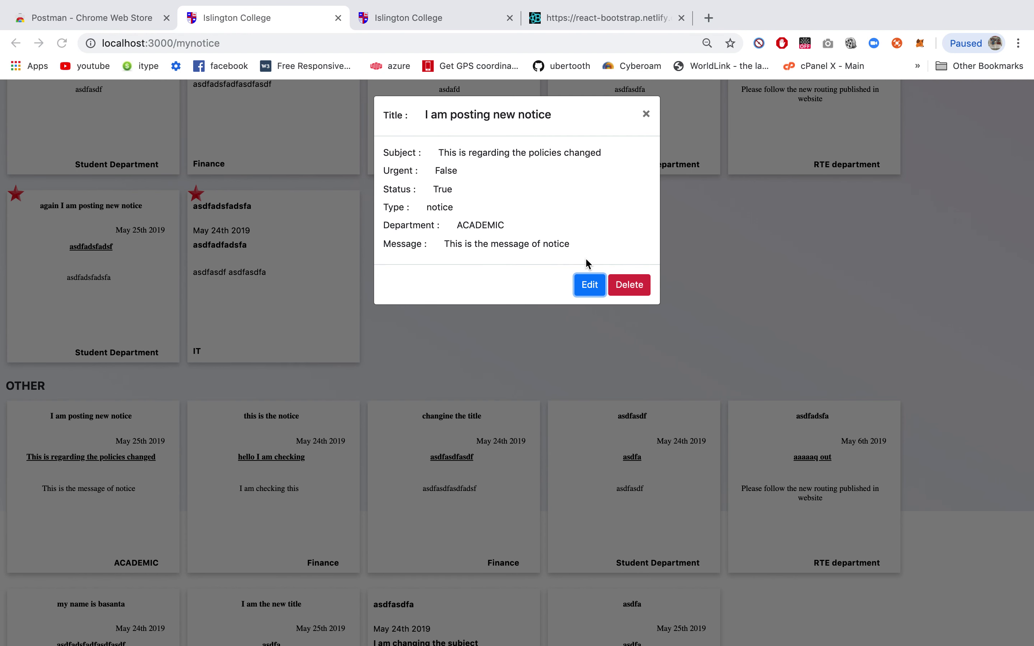
pyautogui.click(646, 114)
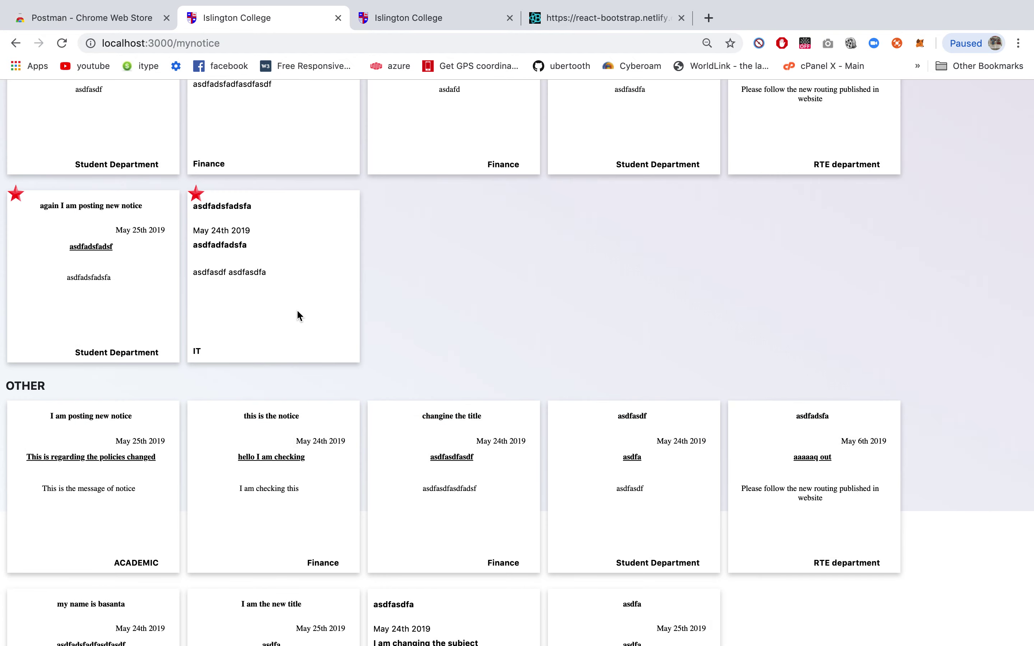
pyautogui.scroll(3, 296, 310)
pyautogui.click(439, 229)
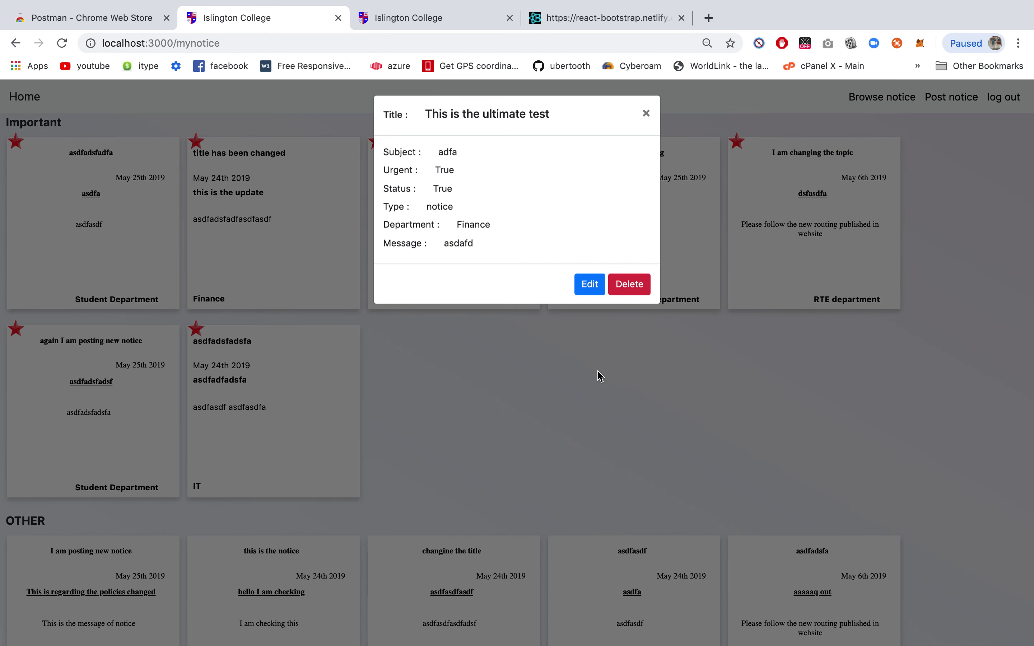
pyautogui.click(631, 289)
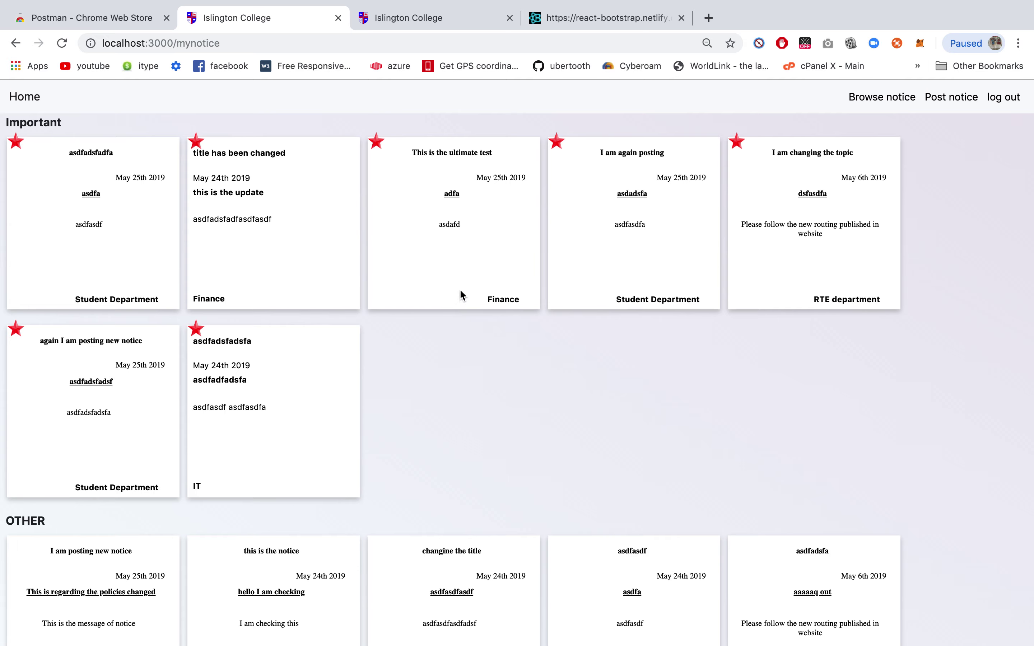
pyautogui.click(479, 256)
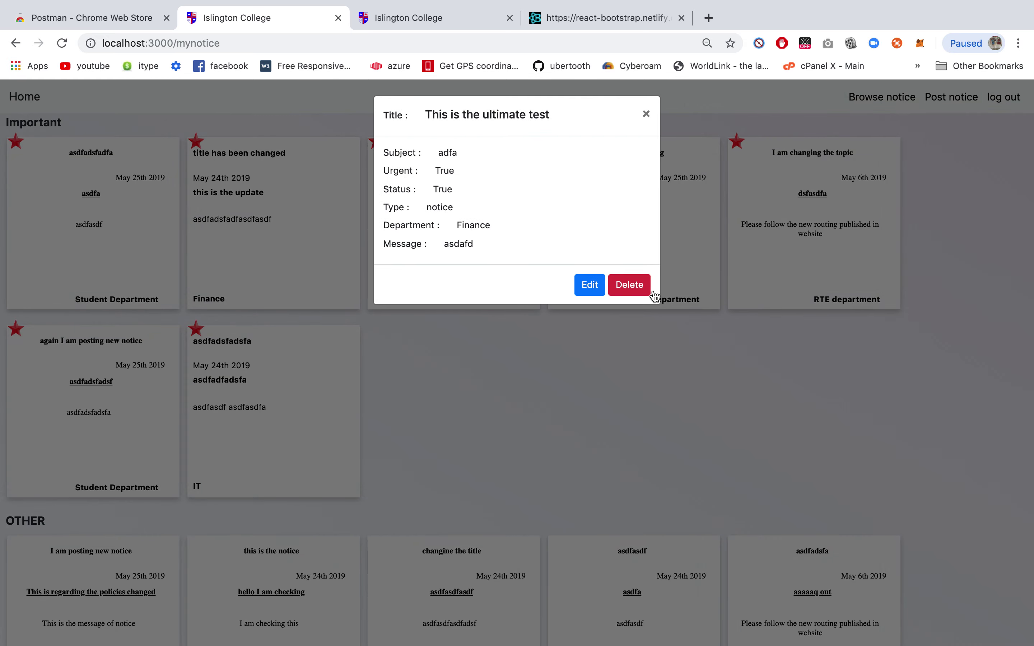
pyautogui.click(629, 284)
pyautogui.scroll(-6, 642, 283)
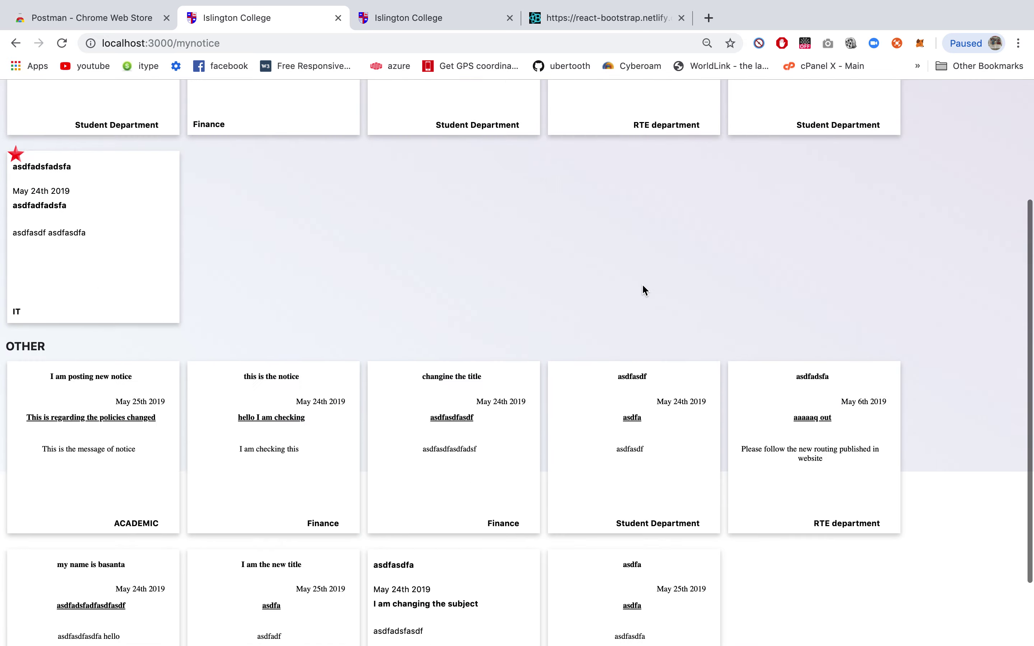
pyautogui.scroll(6, 642, 283)
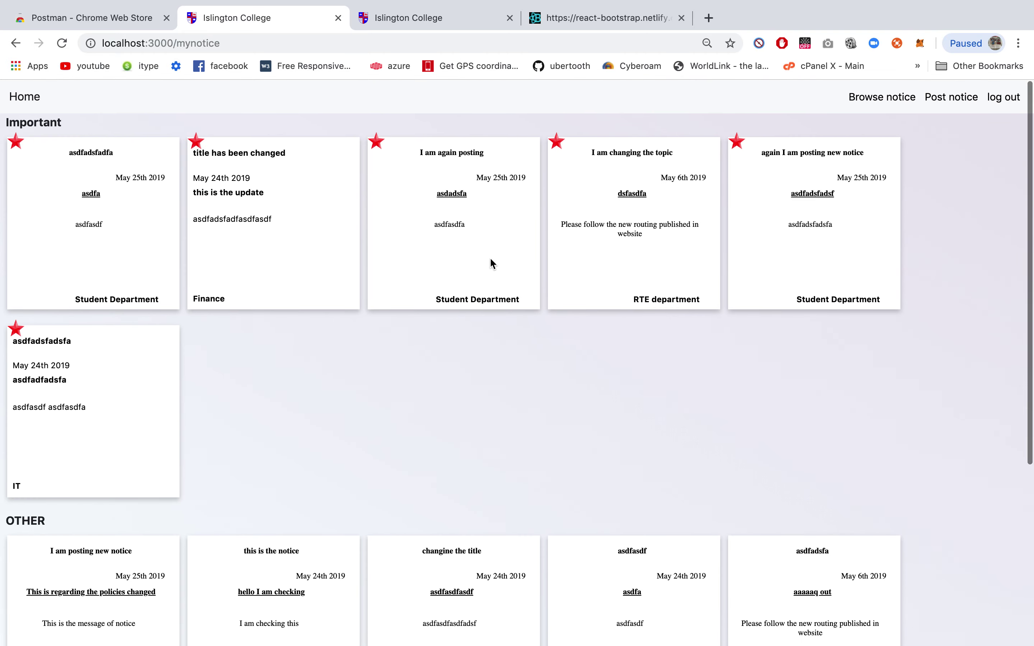
# - Delete the important notices "I am again posting", "I am changing the topic" and "again I am posting new notice"
pyautogui.click(482, 259)
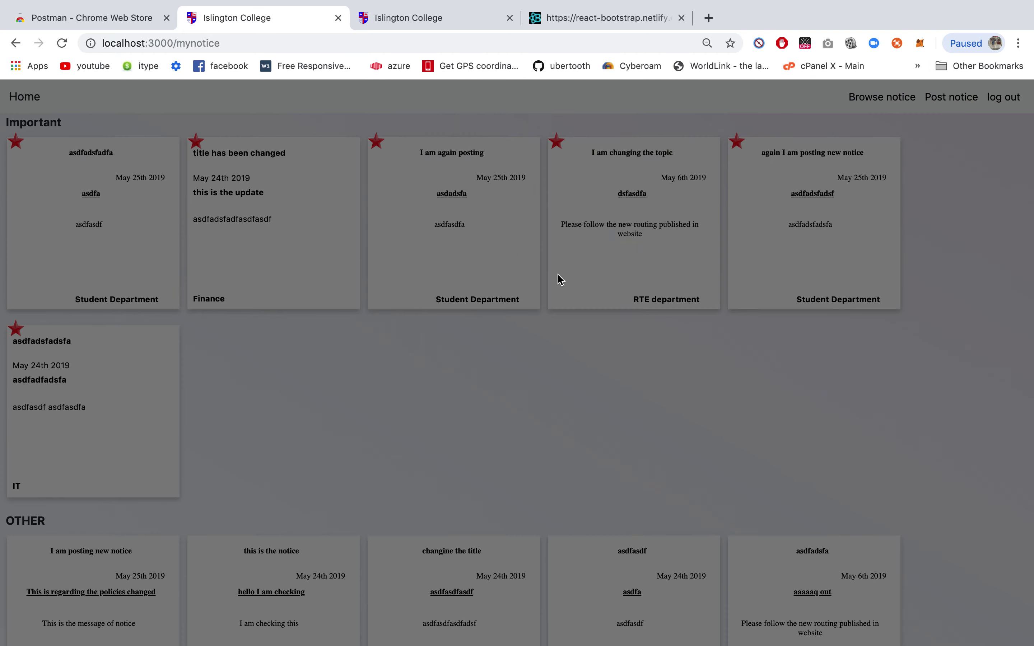
pyautogui.click(622, 289)
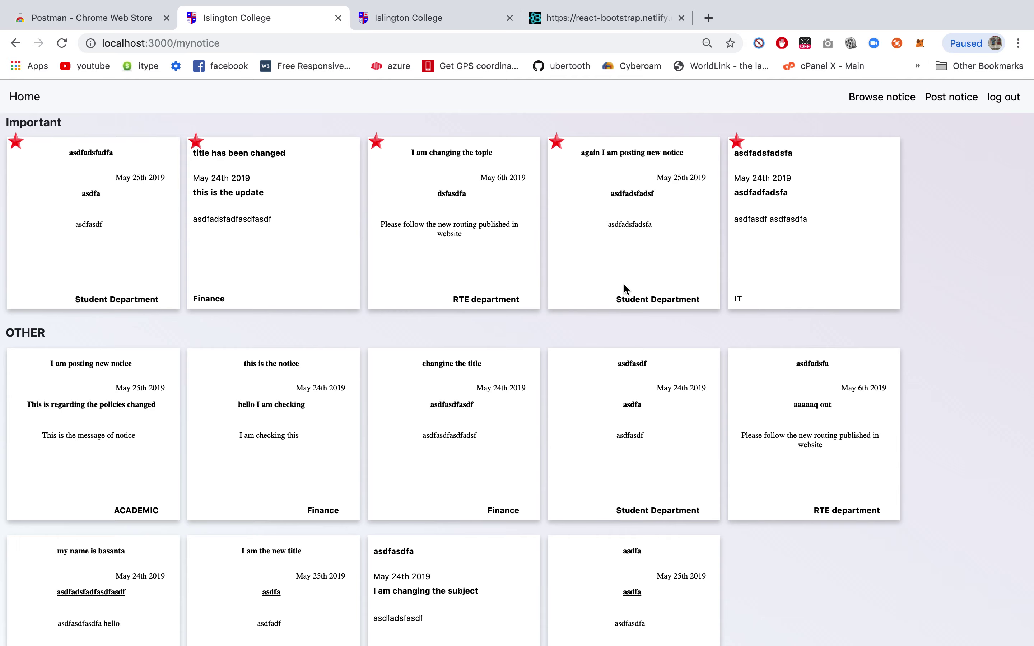
pyautogui.click(482, 262)
pyautogui.click(628, 298)
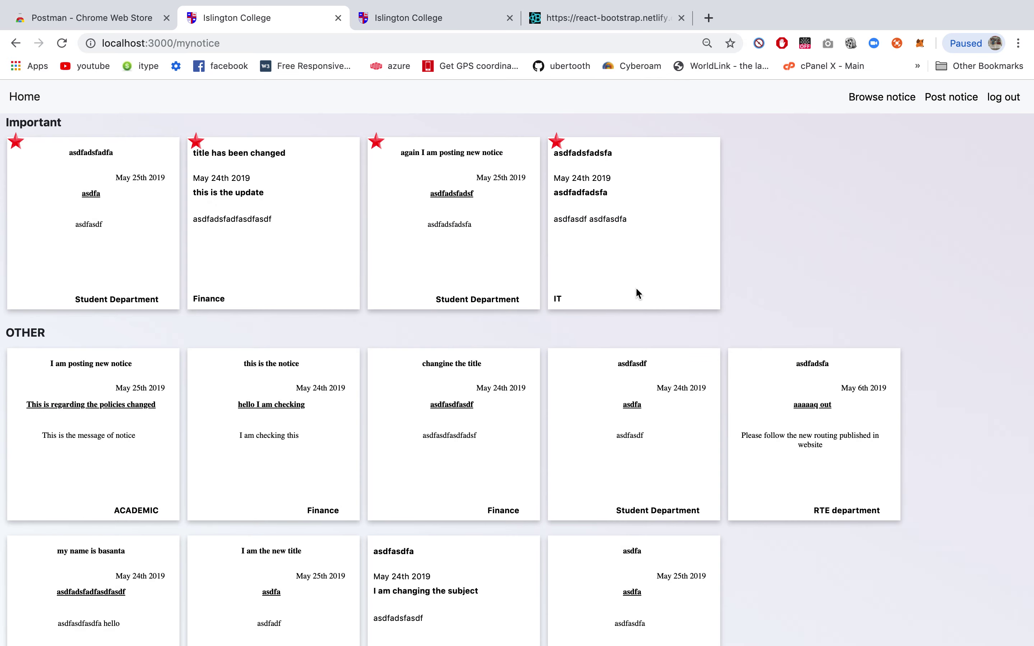
pyautogui.click(524, 258)
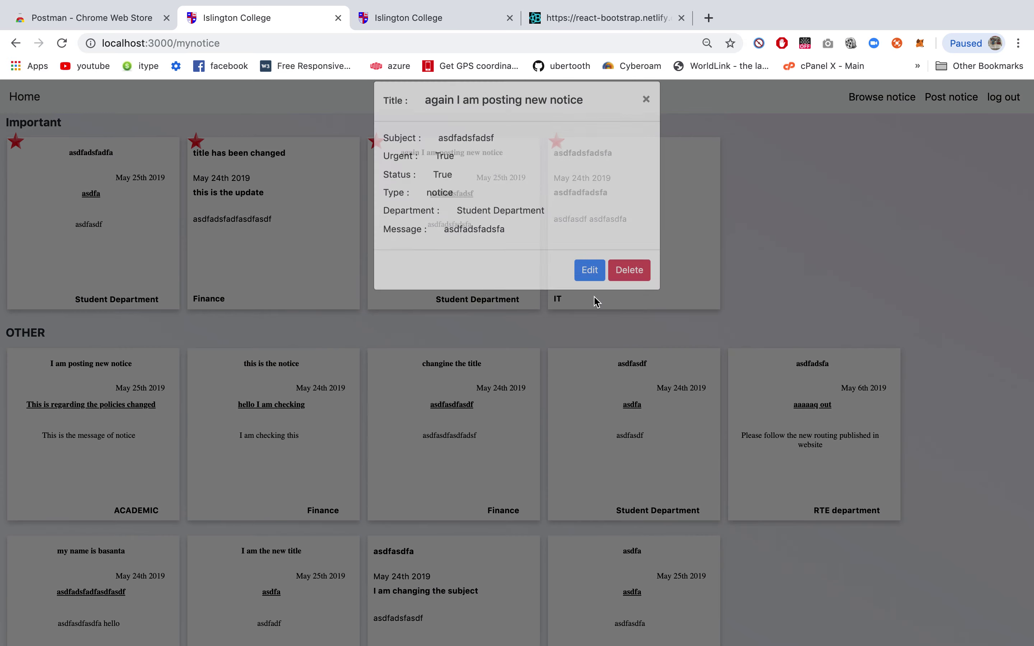
pyautogui.click(631, 284)
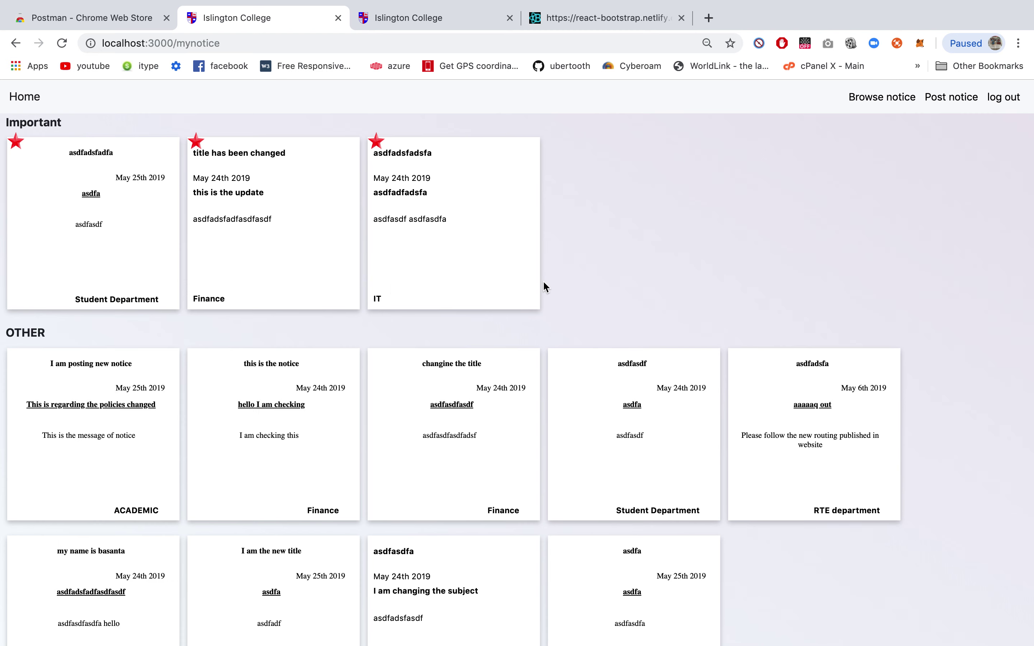
pyautogui.scroll(-3, 542, 281)
pyautogui.scroll(3, 543, 280)
# - Check Gmail in Safari for new alert e-mails and return to the notice app in Chrome
pyautogui.hotkey('ctrl', 'Right')
pyautogui.hotkey('ctrl', 'Right')
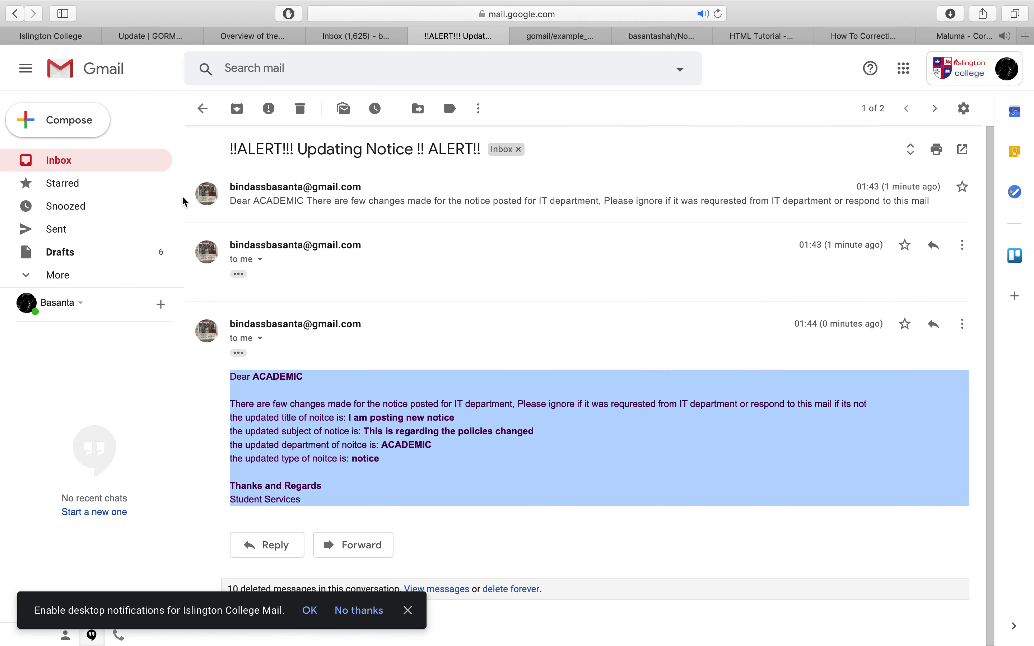
pyautogui.hotkey('ctrl', 'Left')
pyautogui.hotkey('ctrl', 'Left')
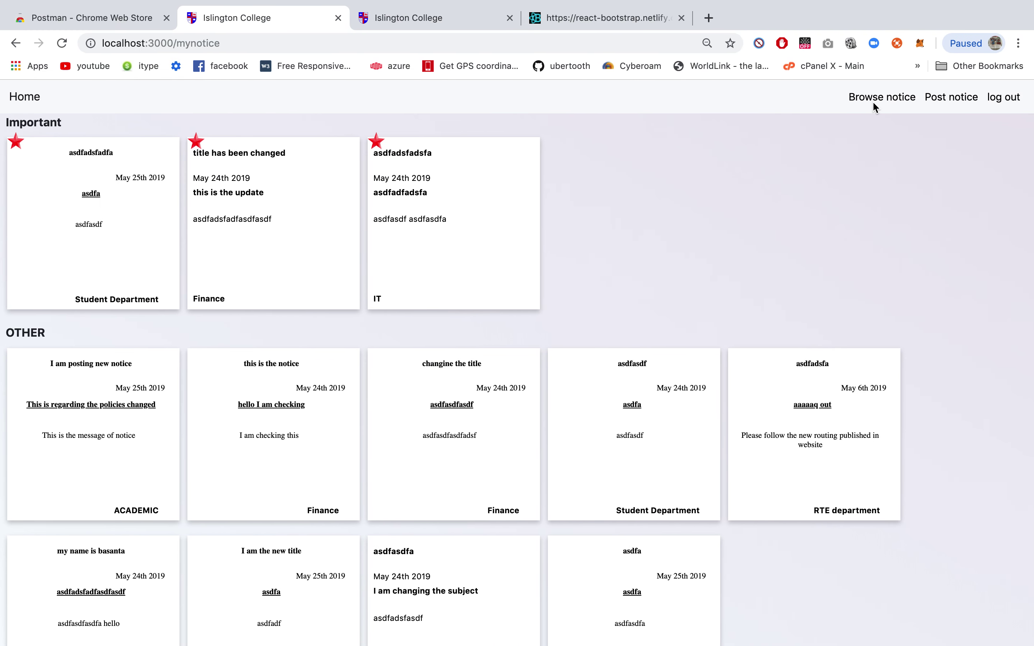
# - Open the public noticeboard, zoom the page out to 75% and review all the published notices
pyautogui.click(874, 101)
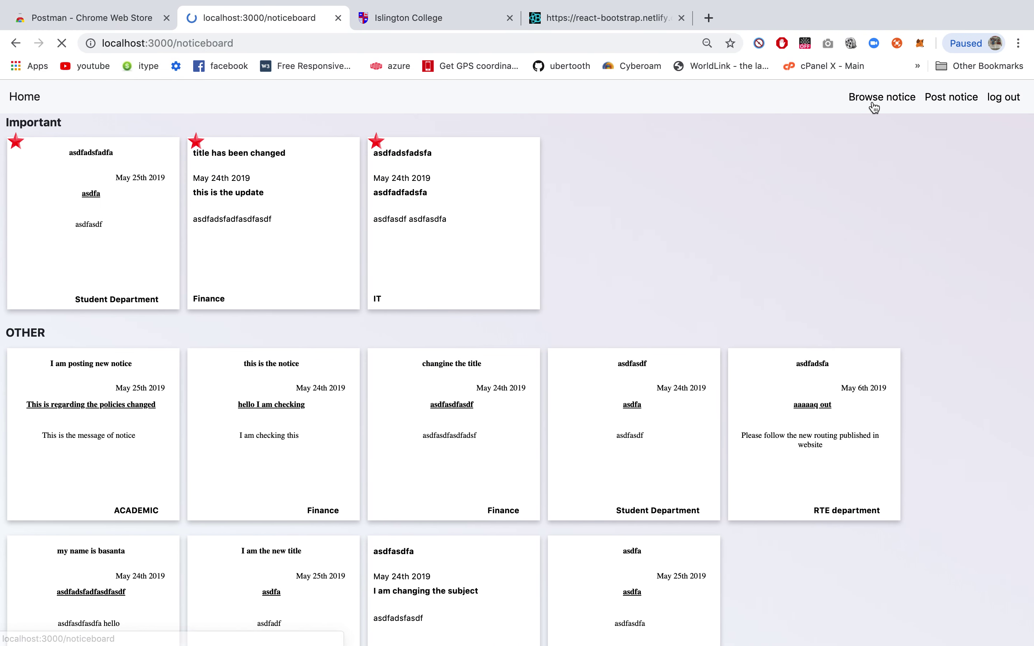
pyautogui.scroll(-5, 483, 359)
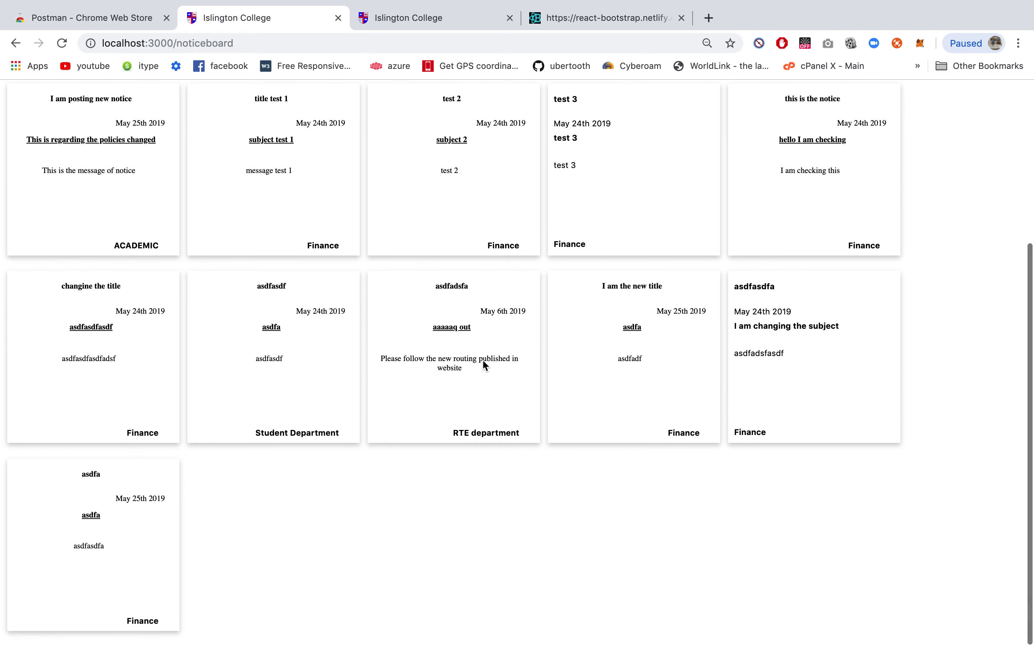
pyautogui.scroll(5, 482, 358)
pyautogui.scroll(-1, 183, 301)
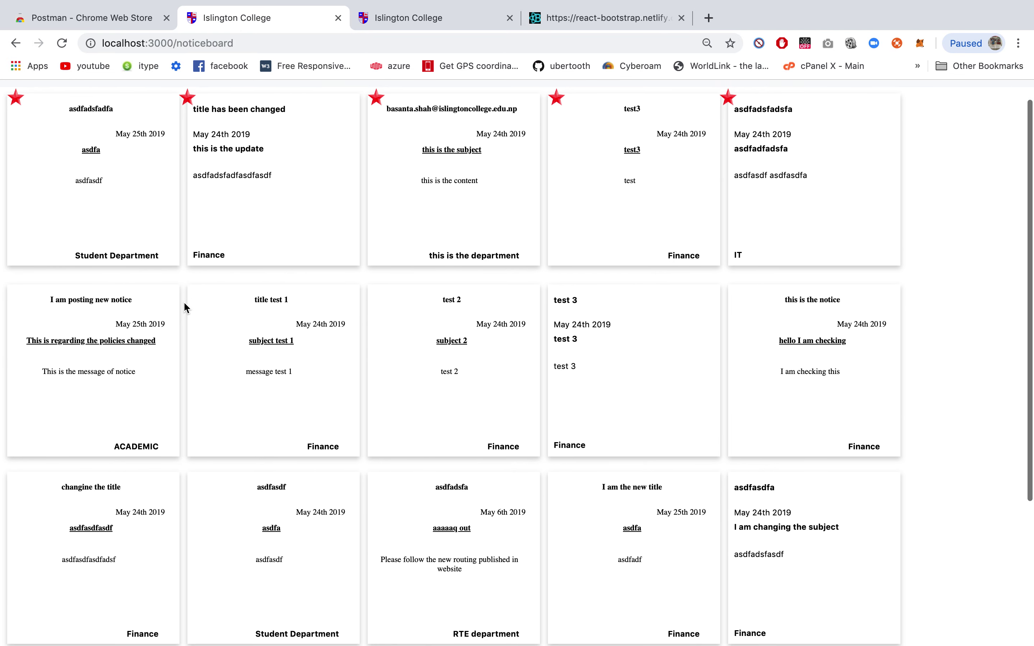
pyautogui.scroll(1, 184, 301)
pyautogui.press('super+minus')
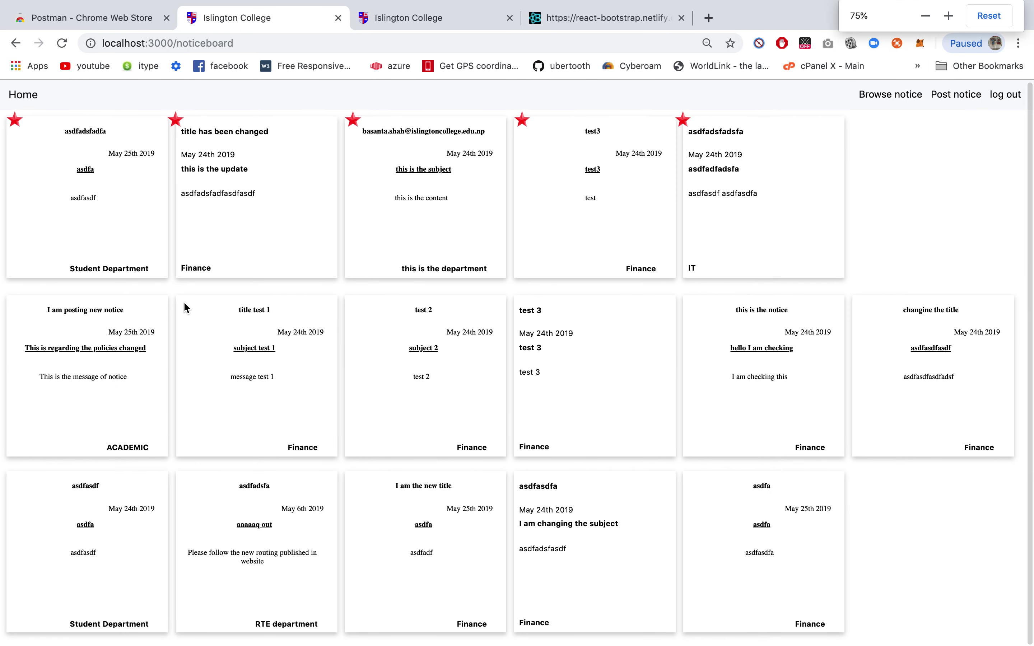
pyautogui.scroll(-1, 184, 302)
pyautogui.scroll(1, 183, 302)
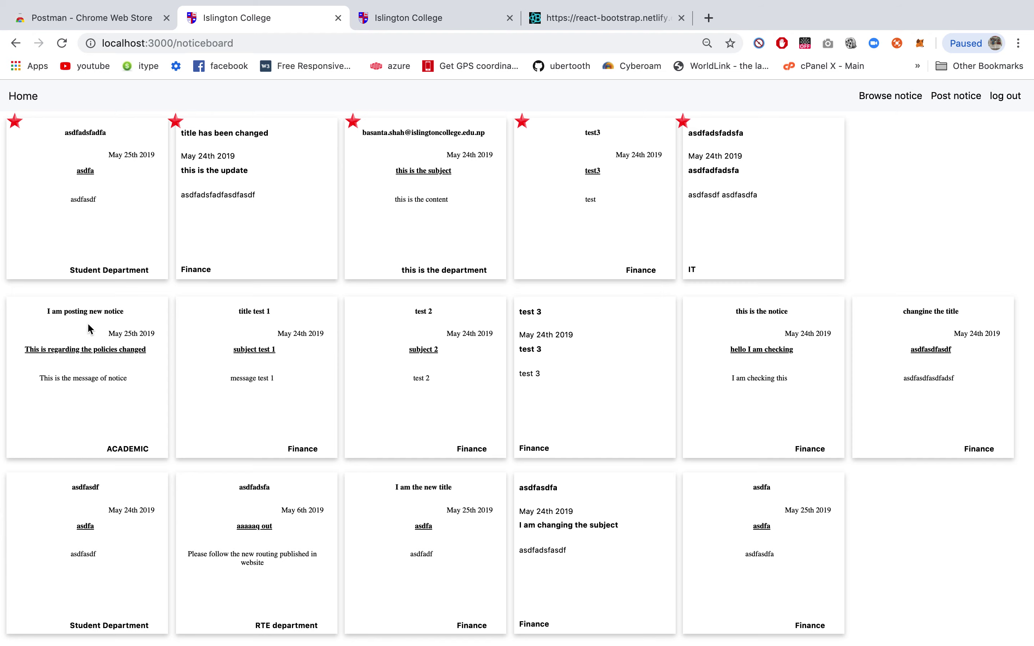
pyautogui.hotkey('ctrl', 'Left')
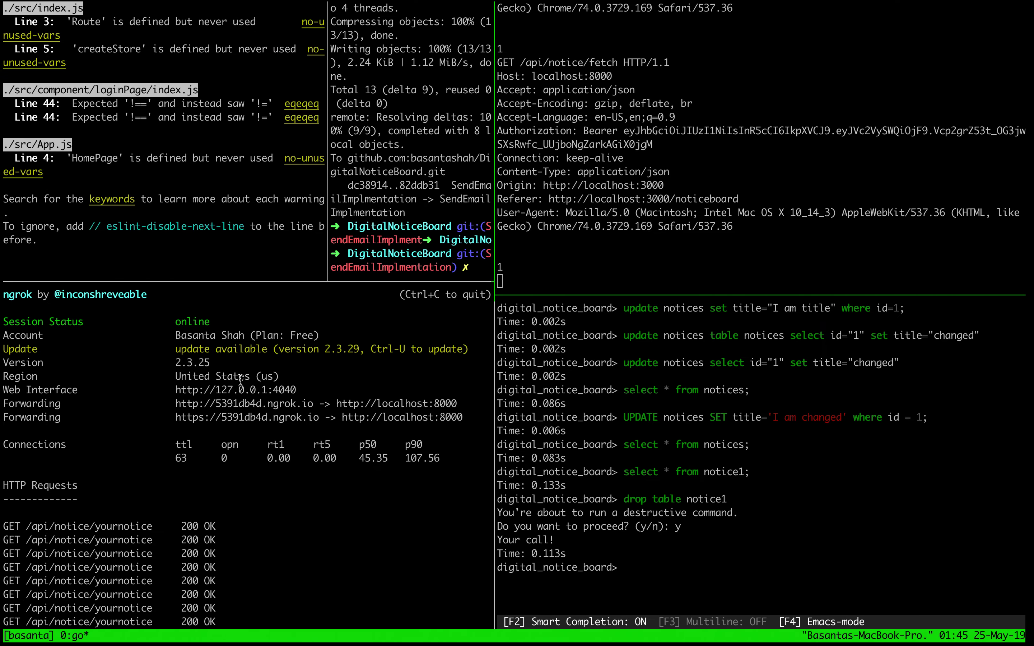
pyautogui.press('F4')
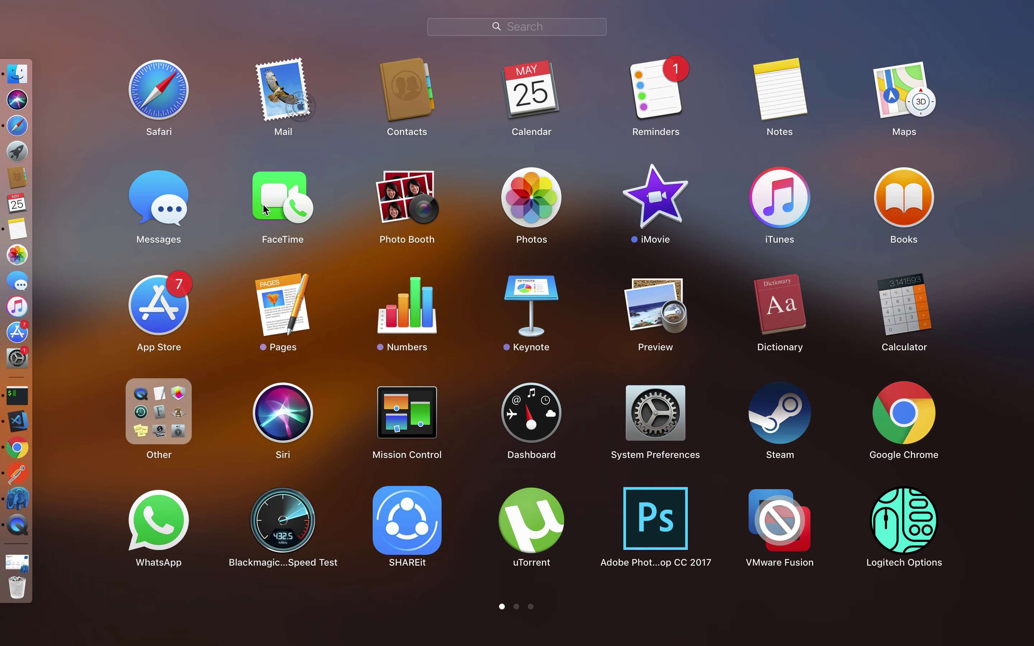
pyautogui.click(269, 269)
pyautogui.hotkey('ctrl', 'Left')
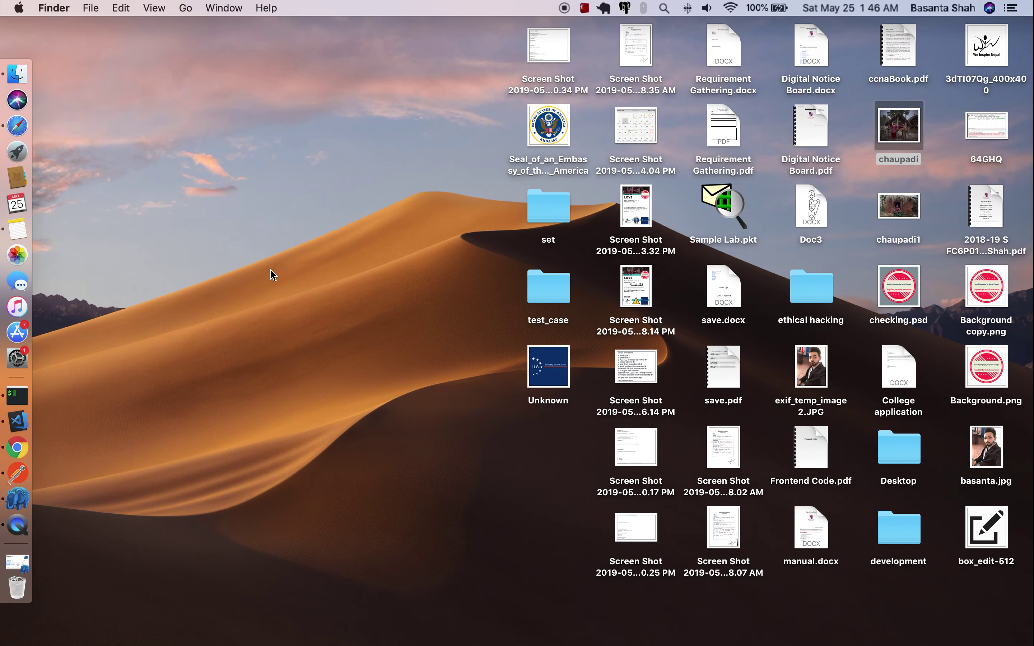